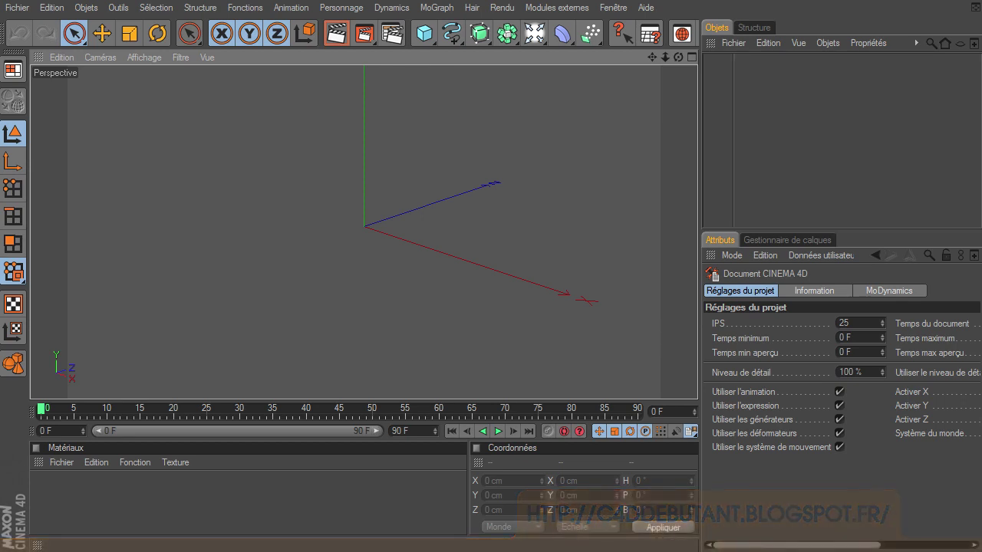
Turn on Grille in the viewport Filtre menu and tilt the camera to look across the floor
left_click(173, 61)
left_click(206, 301)
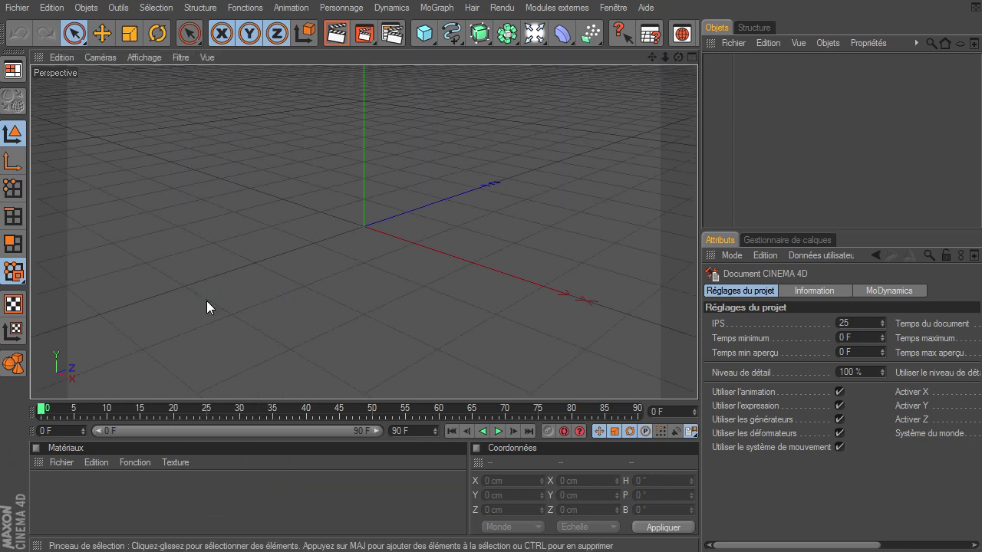
left_click_drag(678, 57, 679, 84)
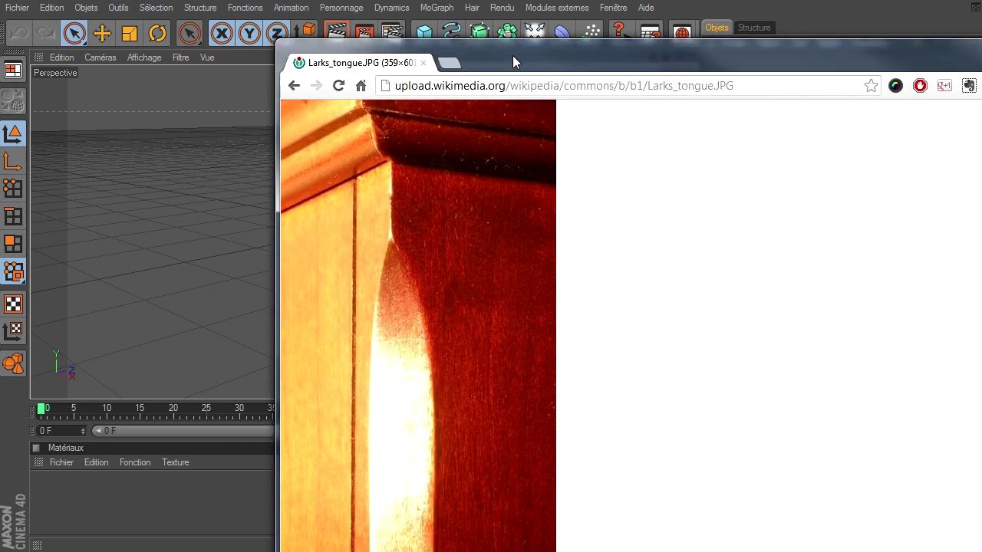
left_click_drag(513, 56, 407, 34)
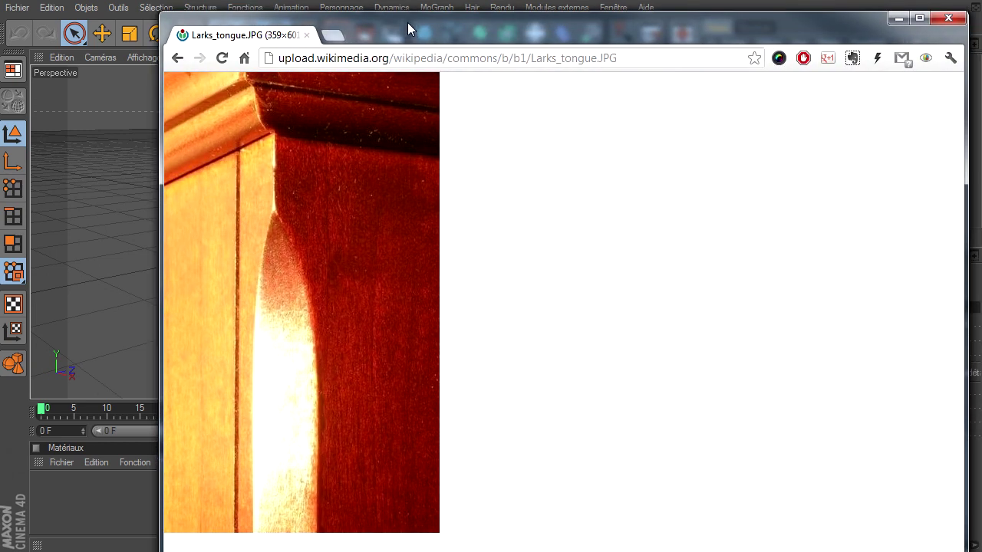
mouse_move(408, 28)
left_mouse_down()
mouse_move(407, 86)
mouse_move(375, 25)
left_mouse_up()
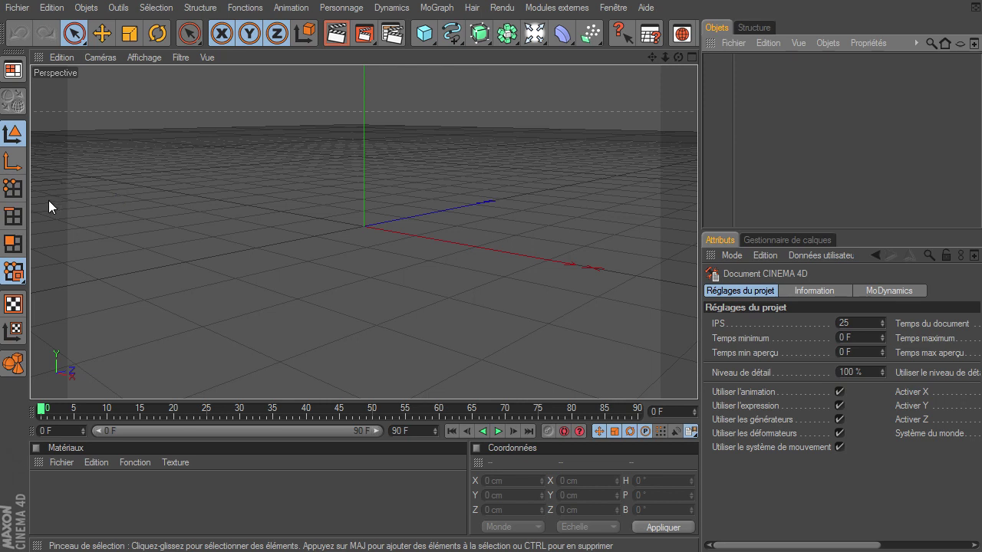
Add a Cube, stretch it to about 401.847 cm tall, and hide the floor grid
left_click_drag(420, 40, 461, 48)
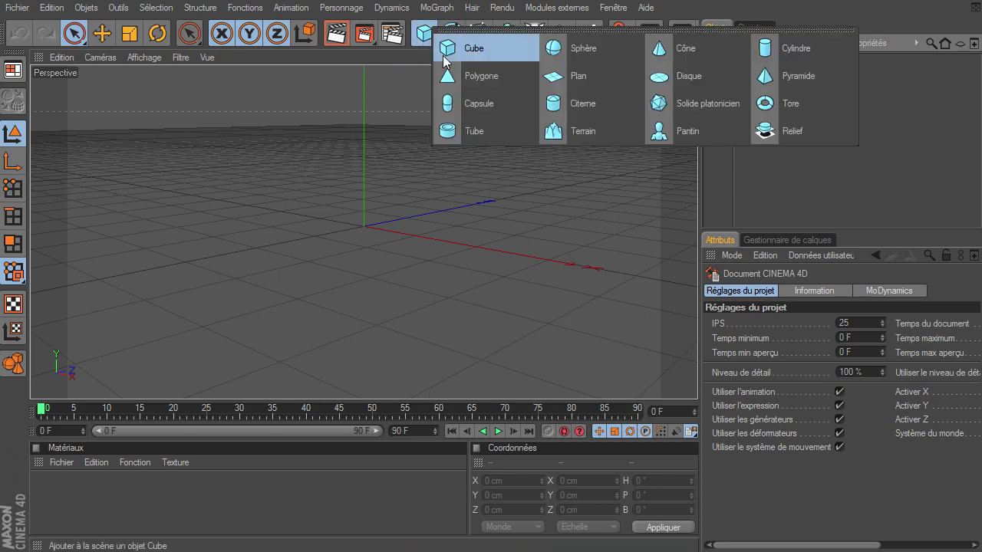
left_click_drag(364, 161, 365, 172)
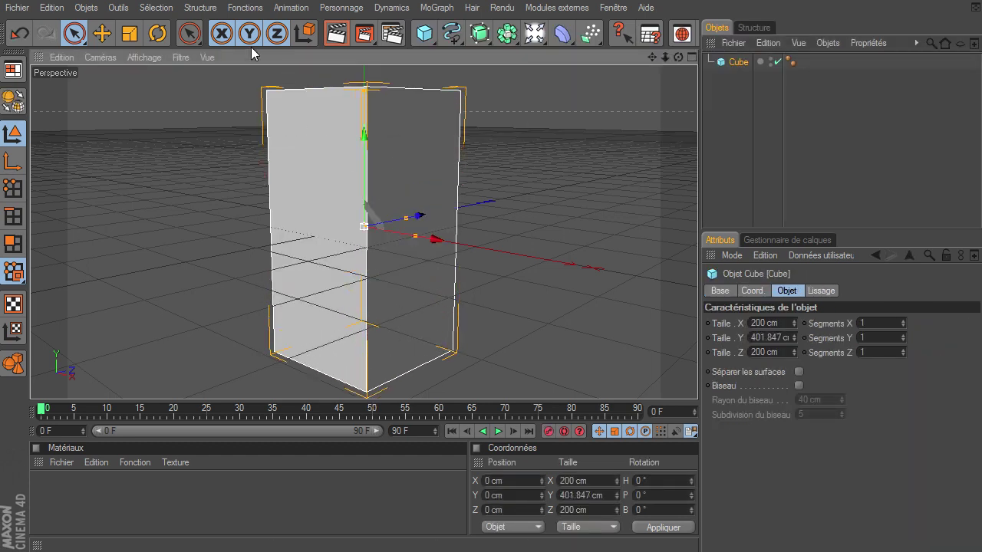
left_click(181, 58)
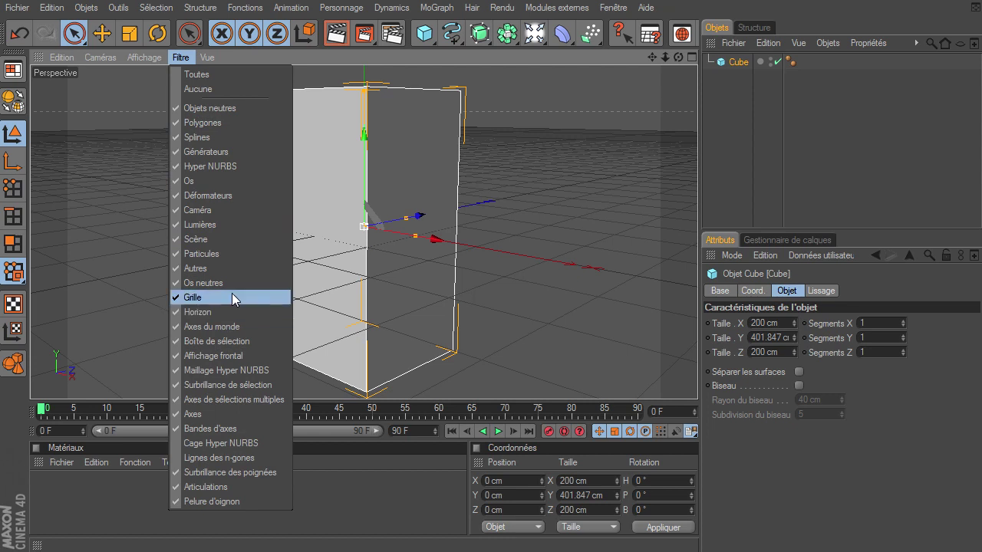
left_click(230, 296)
Orbit to see the cube's top and set the viewport to Gouraud shading (lines)
left_click_drag(678, 61, 697, 380)
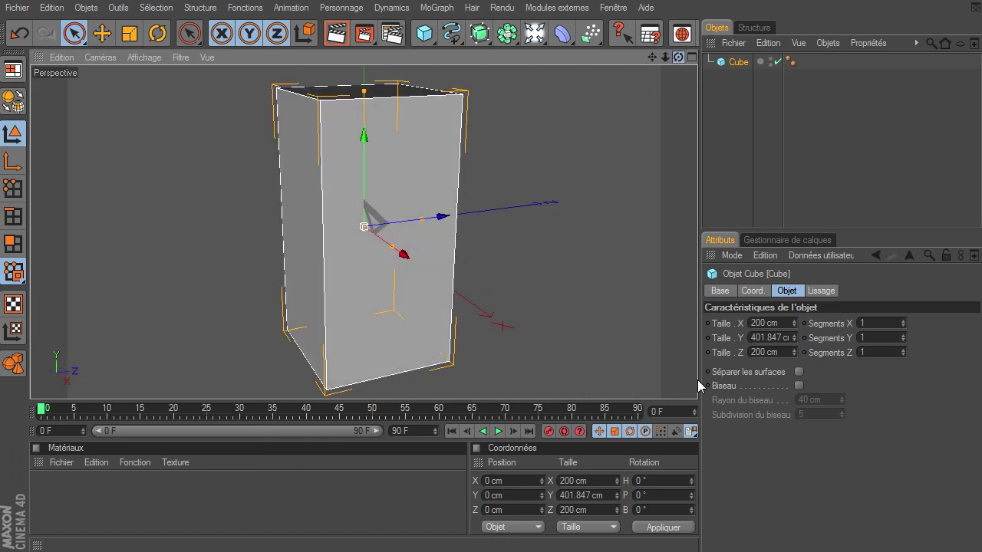
left_click(143, 57)
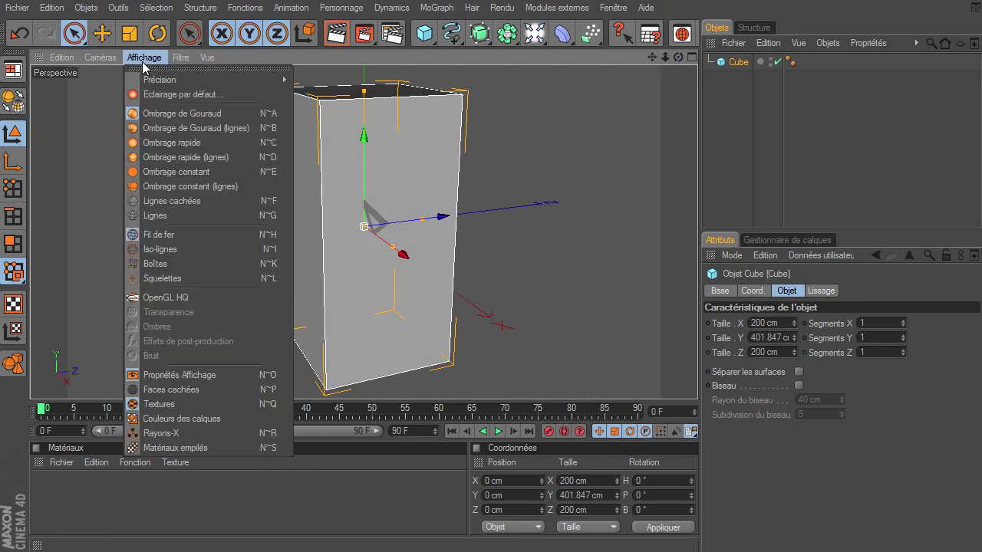
left_click(169, 132)
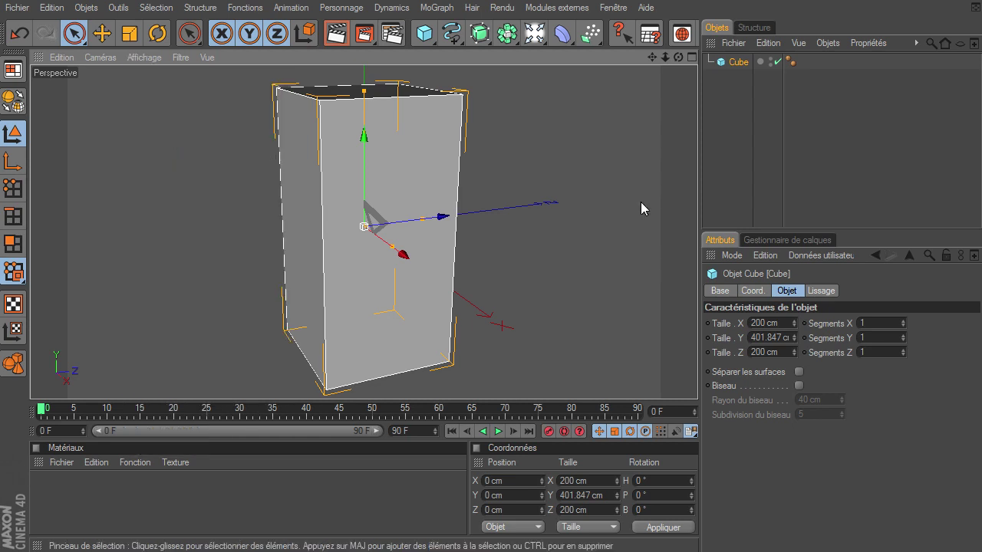
left_click(141, 58)
Give the cube 3 Y segments, make it editable, and switch to Edges mode
left_click(136, 66)
left_click(903, 335)
left_click(903, 335)
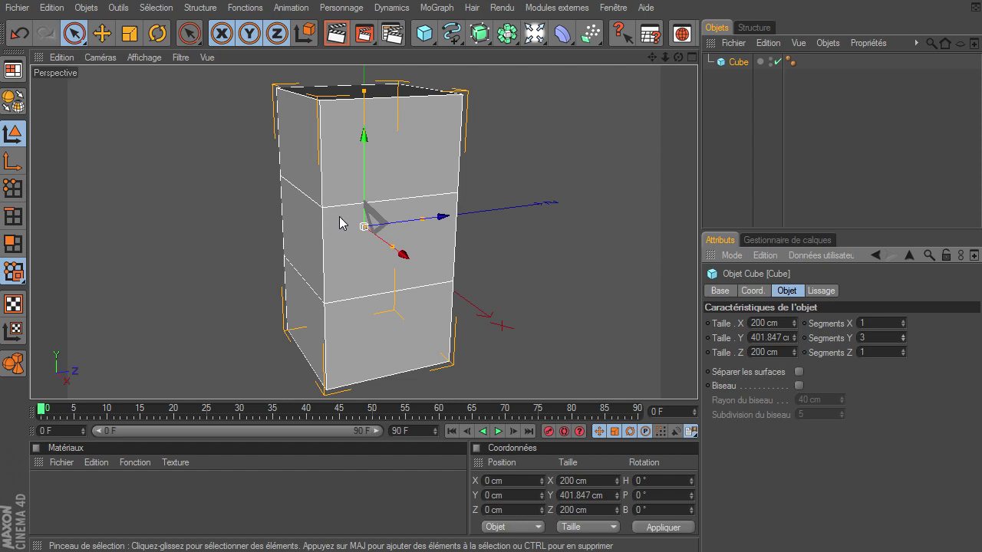
left_click(12, 102)
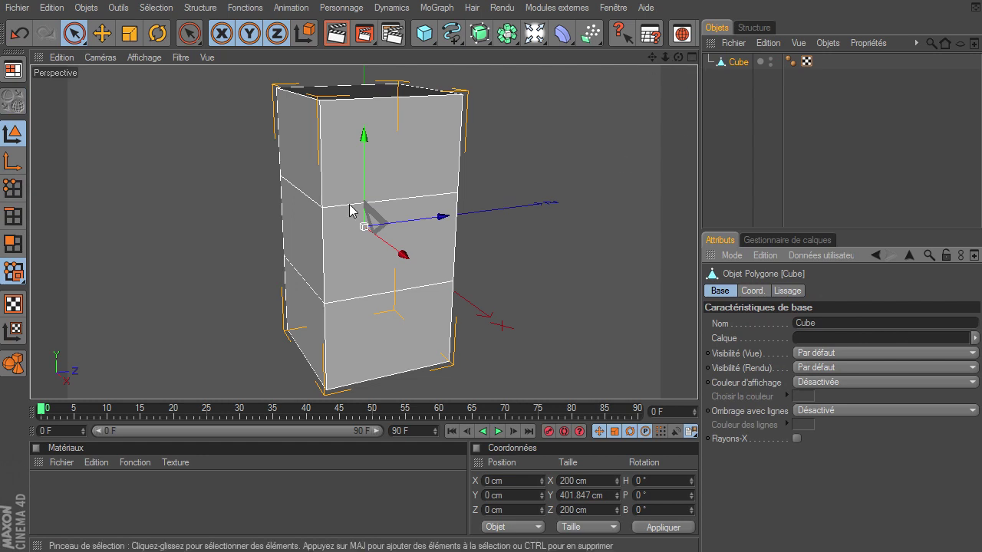
left_click(13, 216)
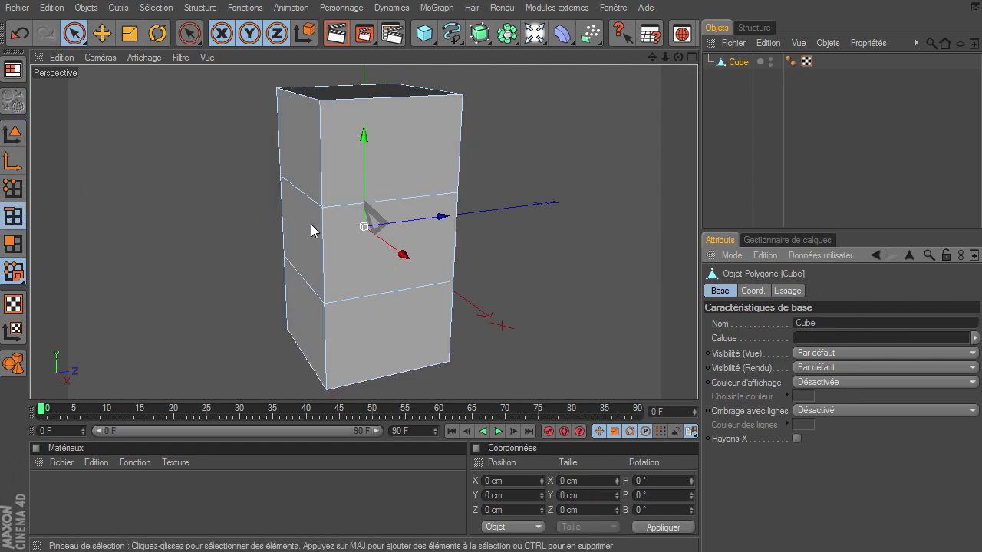
Loop-select the upper and lower horizontal edge loops of the post
key("u")
key("l")
left_click(331, 206)
left_click(364, 292, "shift")
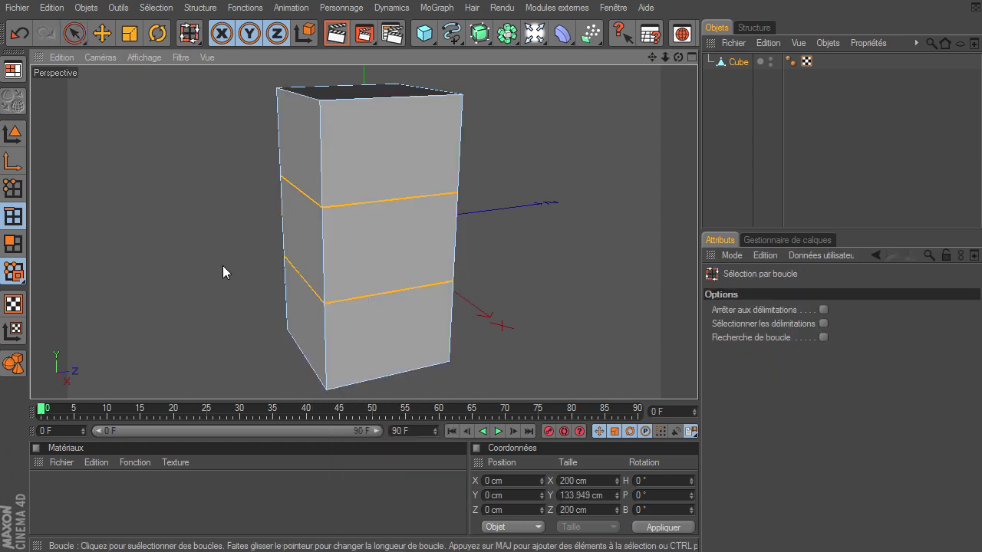
key("u")
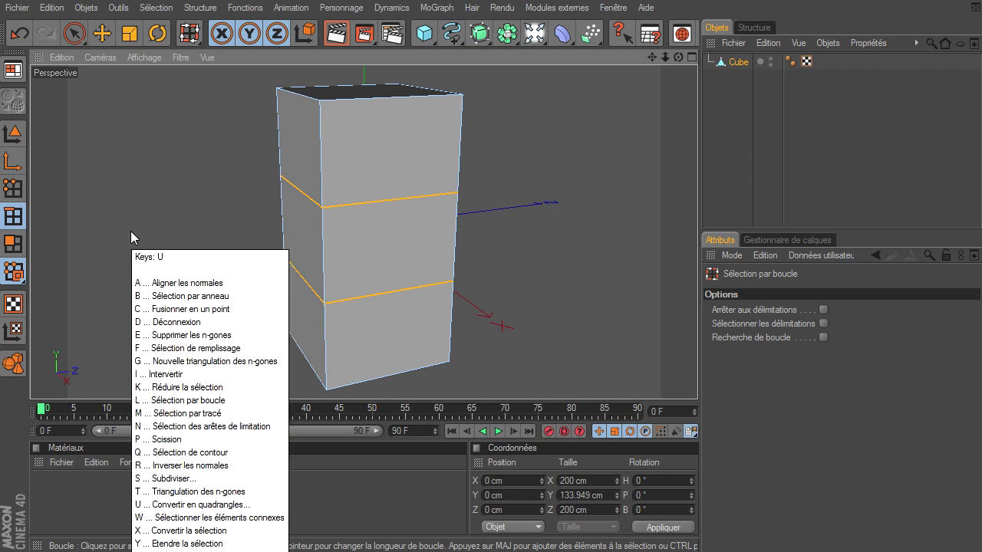
key("Escape")
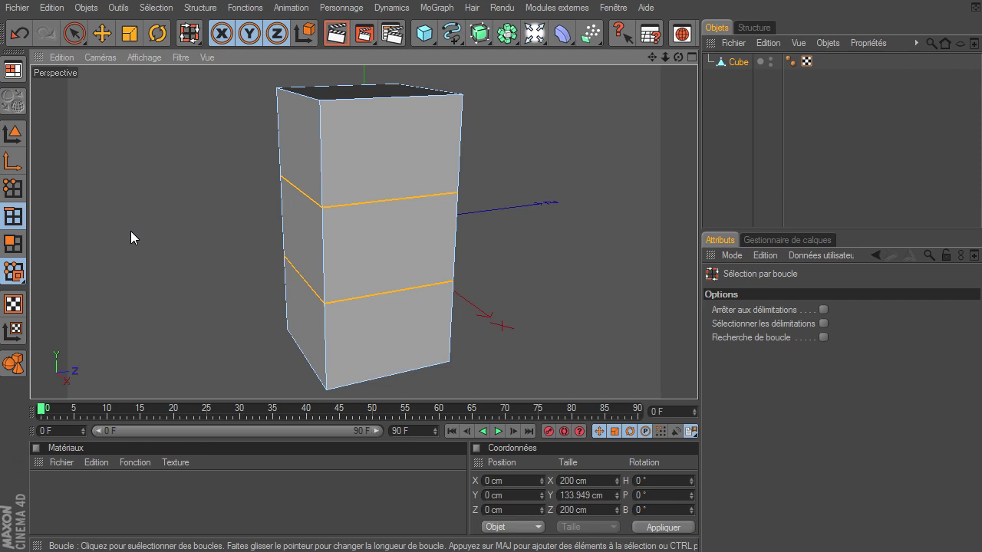
key("u")
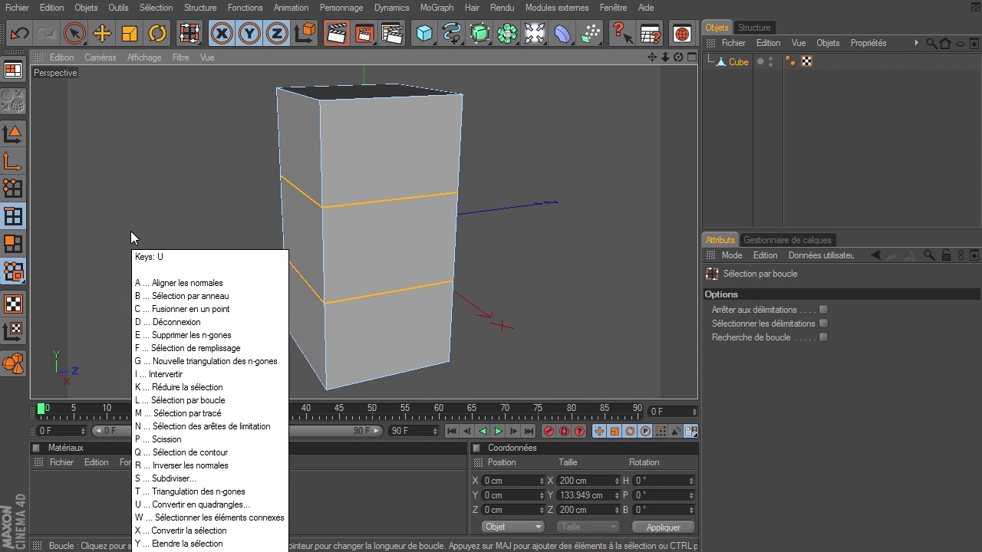
key("l")
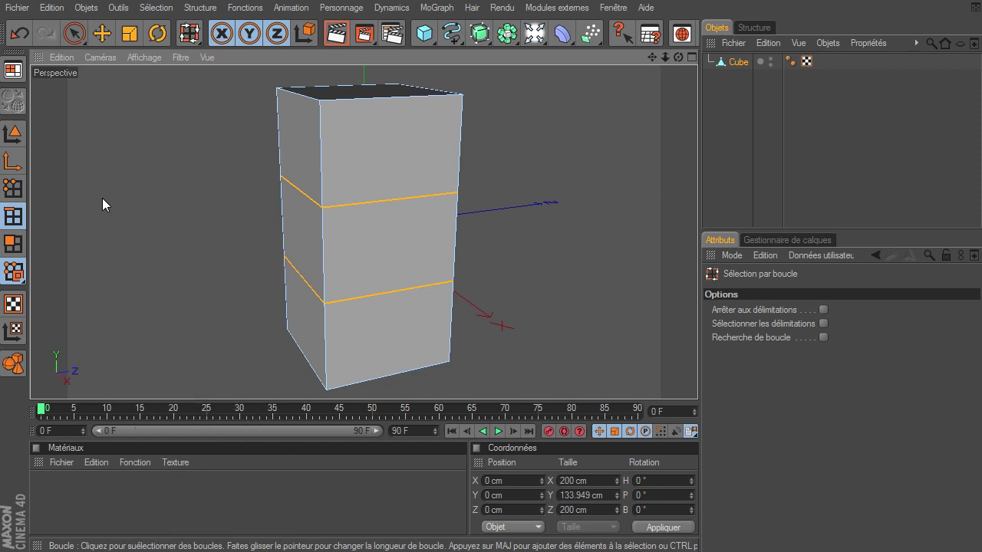
key("u")
key("l")
key("u")
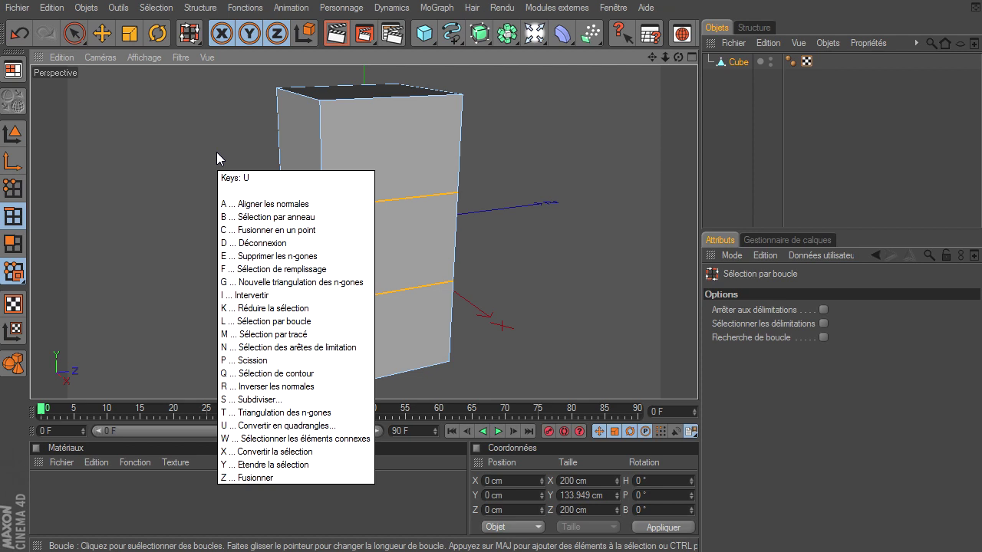
key("Escape")
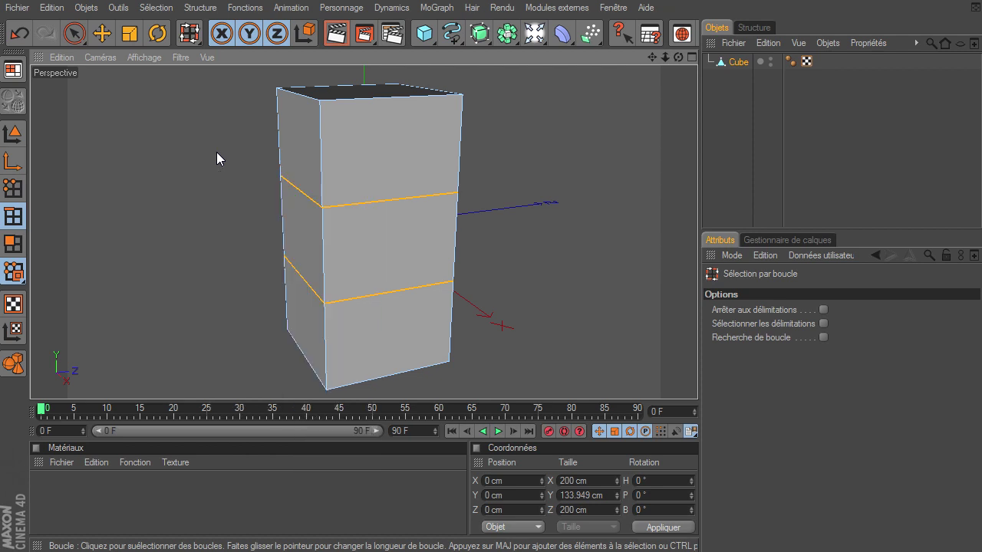
Scale the two loops apart along Y until they sit about 241 cm apart
left_click(133, 35)
left_click_drag(363, 138, 698, 379)
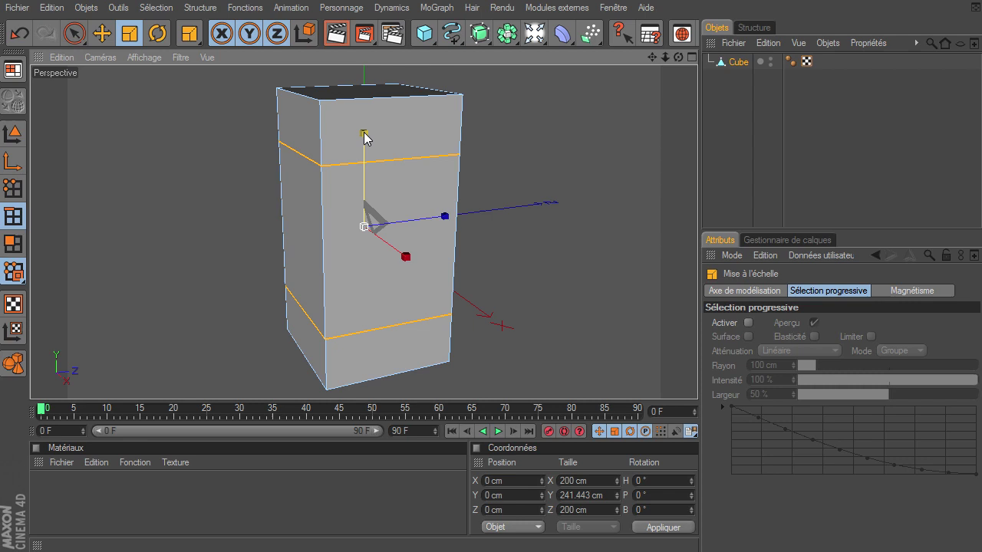
left_click(79, 36)
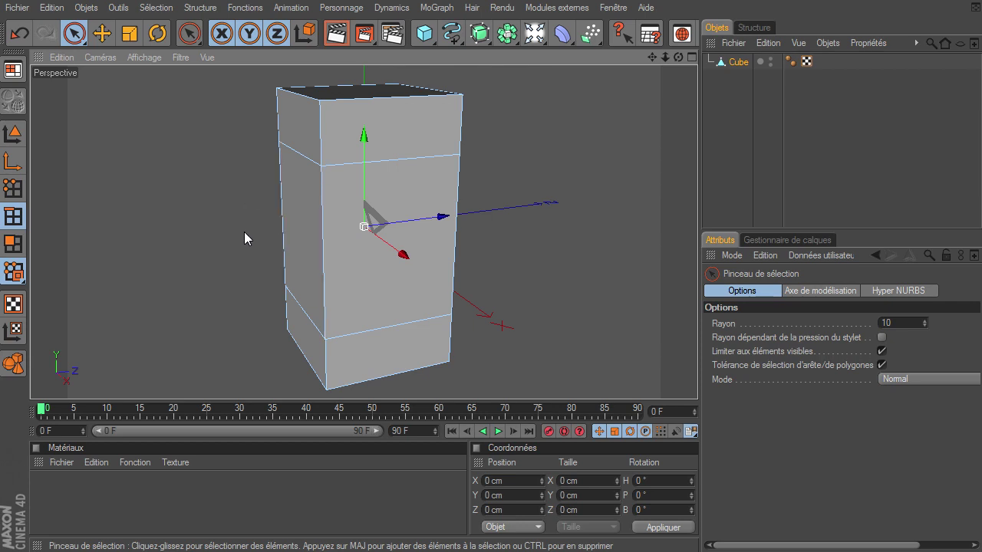
Cut two knife loops (Boucle mode) near the post's top and one near its bottom
key("k")
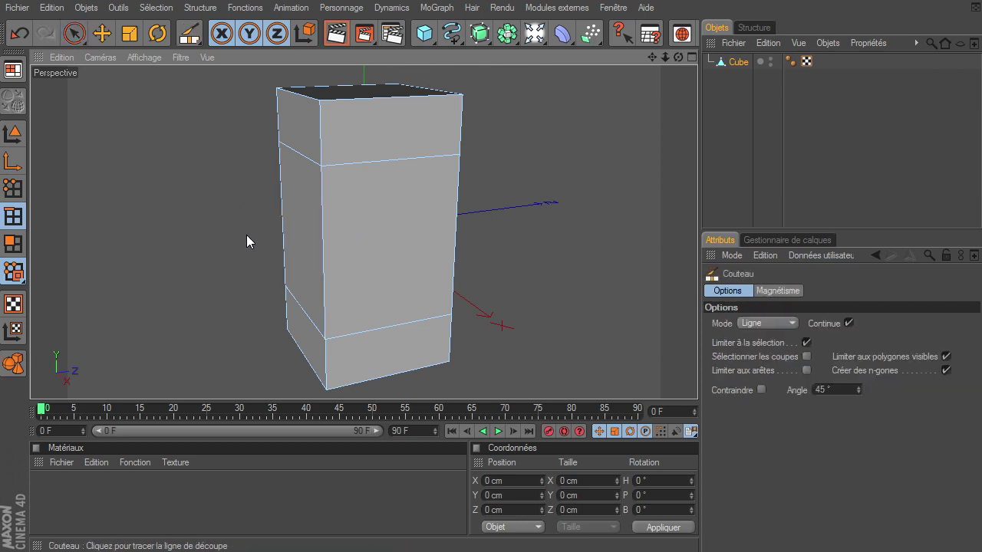
left_click(761, 325)
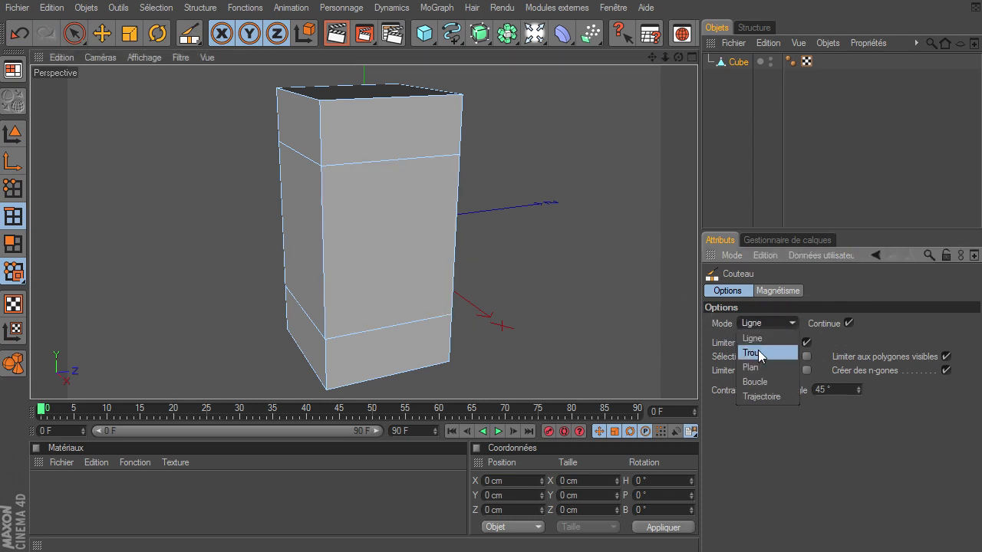
left_click(752, 380)
left_click(343, 152)
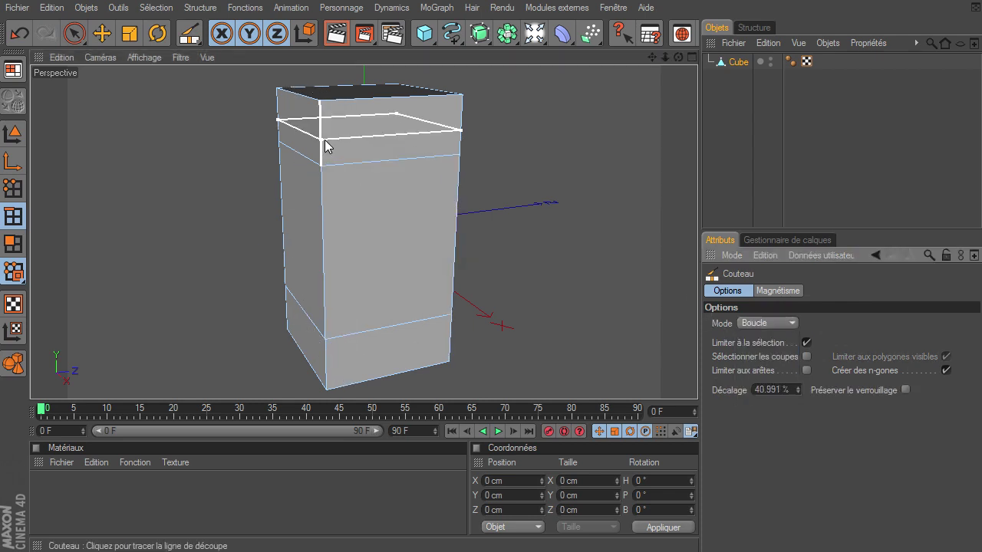
left_click(324, 139)
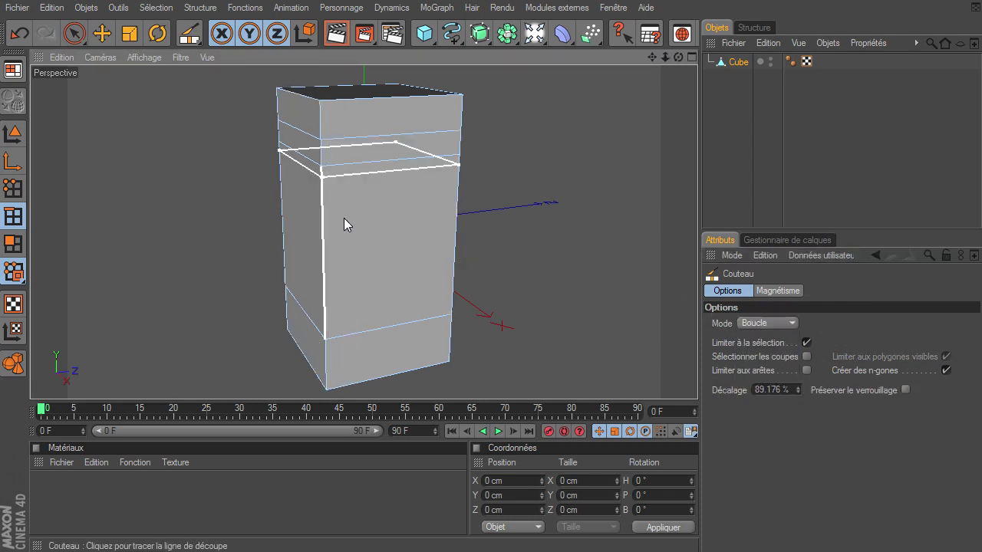
left_click(333, 367)
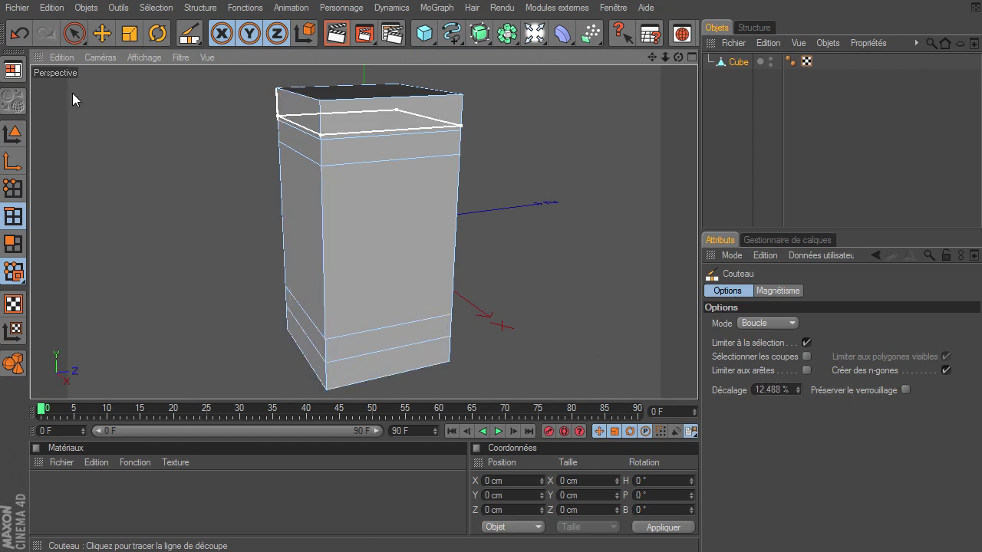
left_click(74, 33)
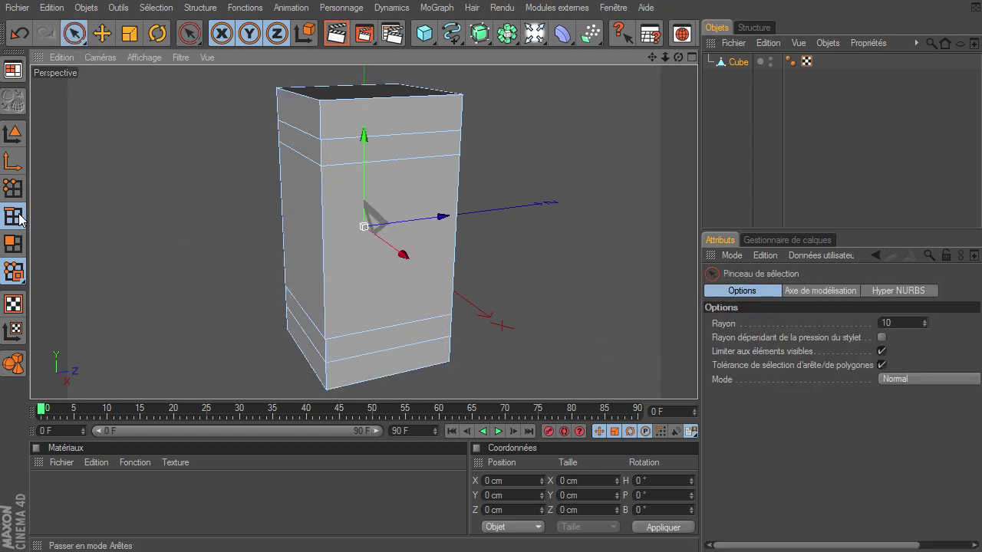
Brush-select the front vertical corner edge segments from top to bottom
left_click(323, 238)
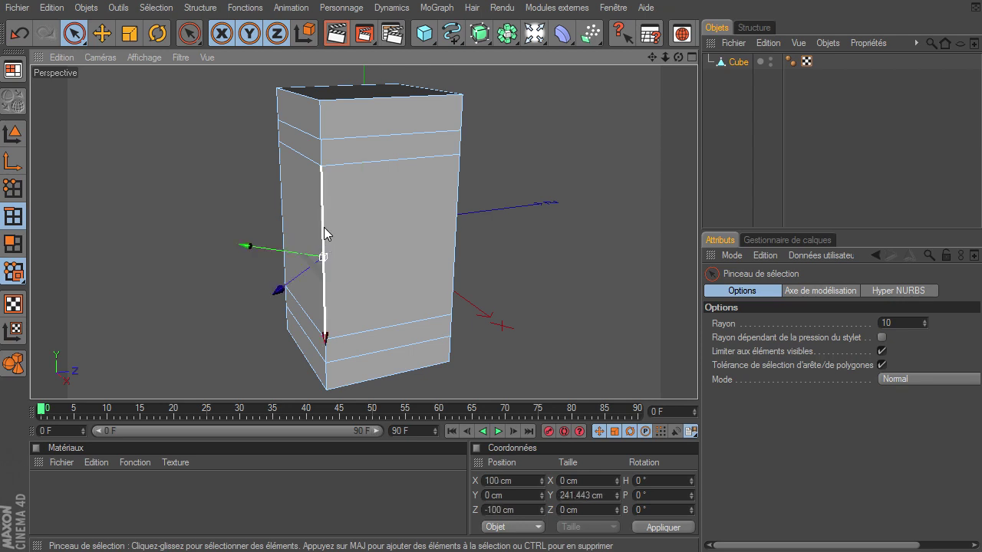
left_click(321, 158, "shift")
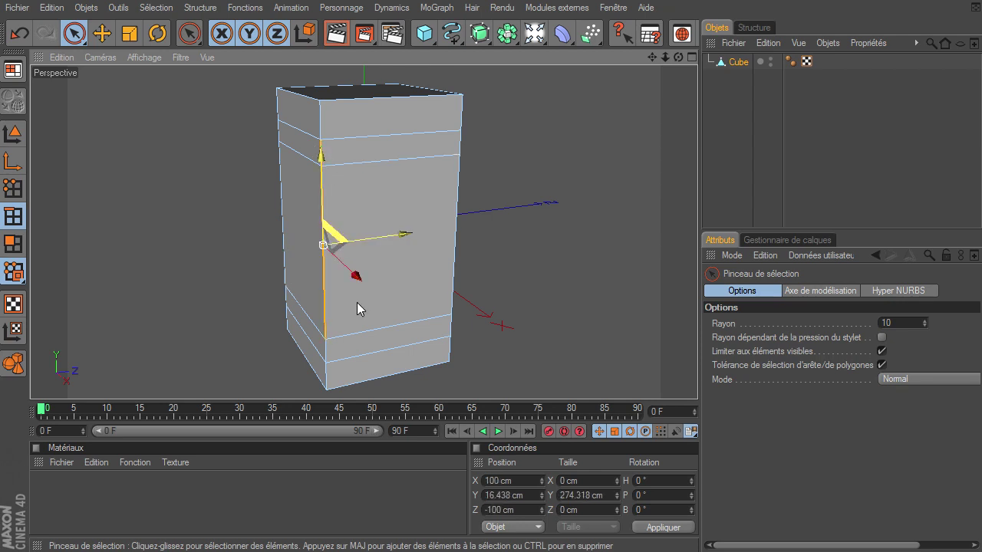
left_click(324, 351, "shift")
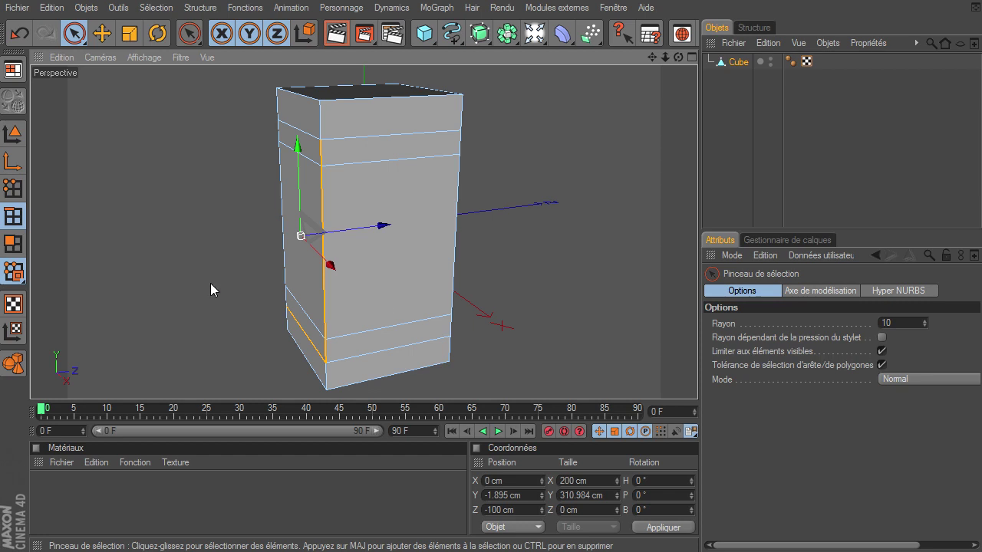
left_click(323, 276)
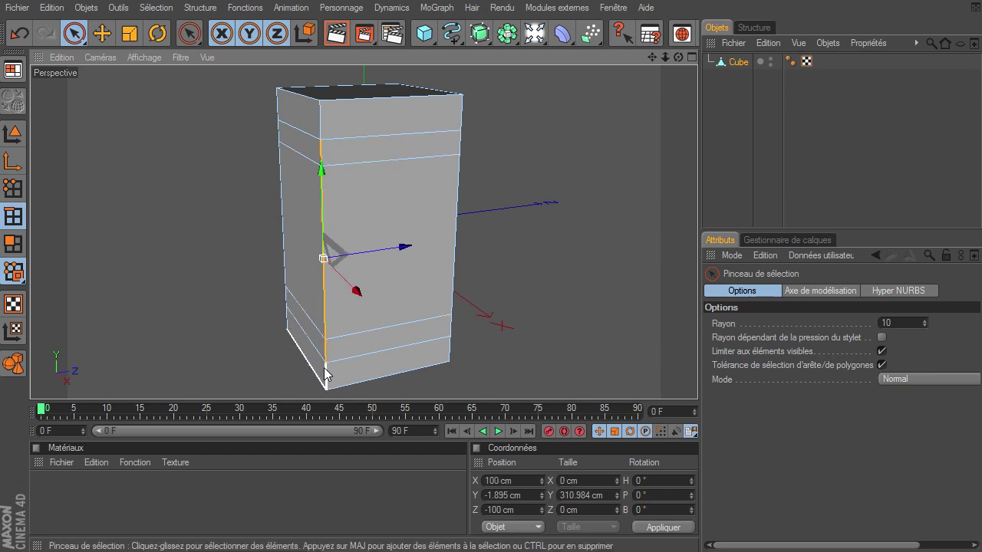
Bevel the front corner edge with a 21.3 cm Décalage interne
right_click(321, 168)
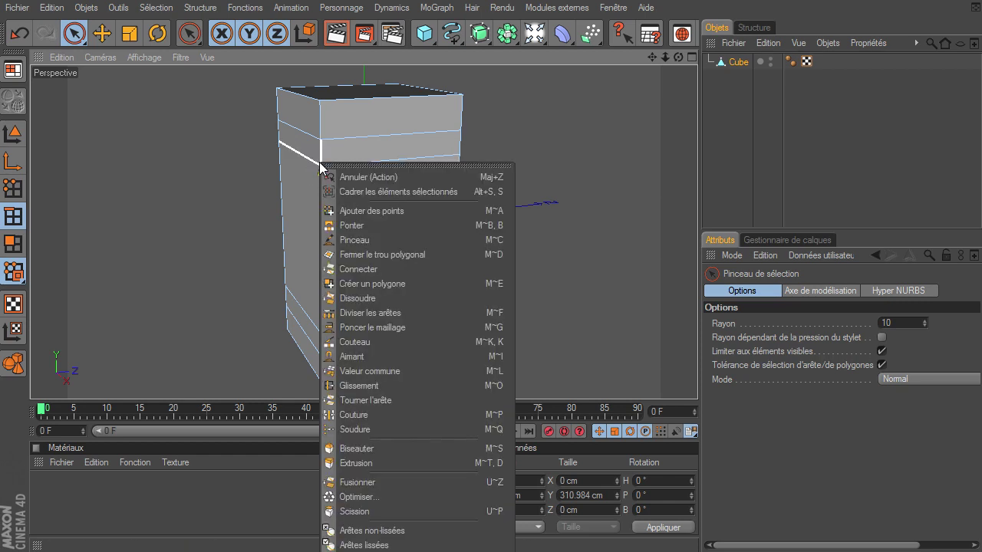
left_click(399, 448)
left_click_drag(516, 227, 697, 380)
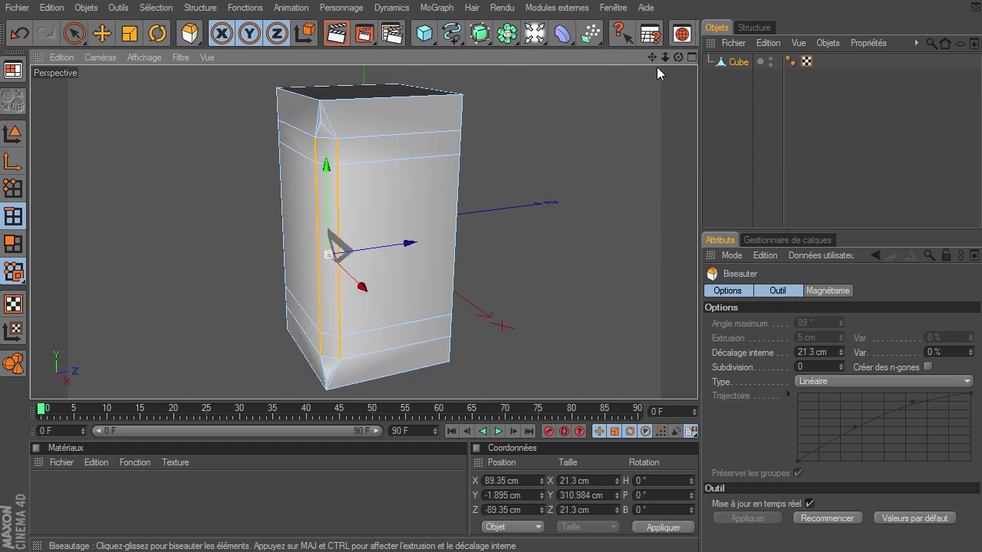
mouse_move(663, 57)
left_mouse_down()
mouse_move(697, 380)
mouse_move(662, 57)
mouse_move(653, 58)
mouse_move(697, 380)
mouse_move(678, 57)
left_mouse_up()
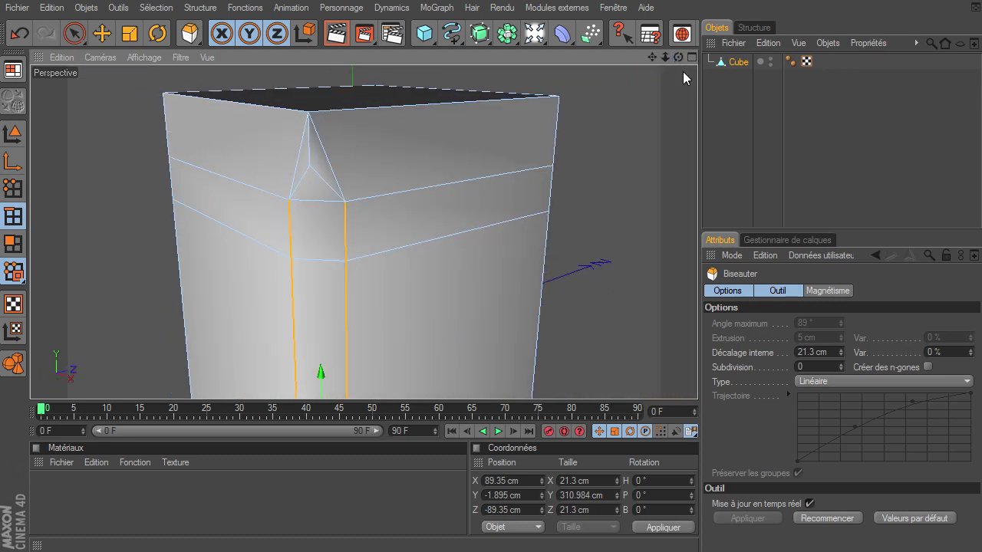
Clear the edge selection and orbit around the post's top corner
left_click(71, 34)
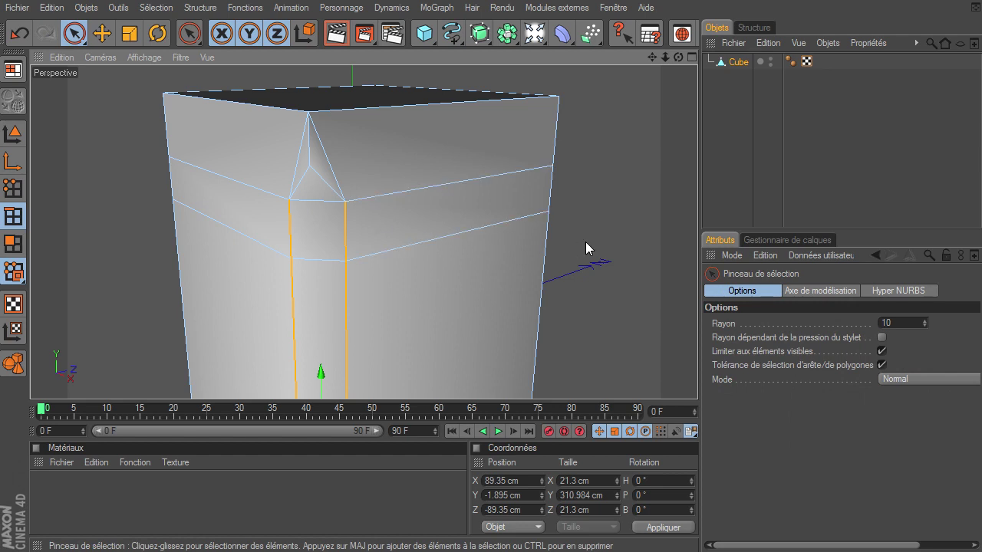
left_click(585, 242)
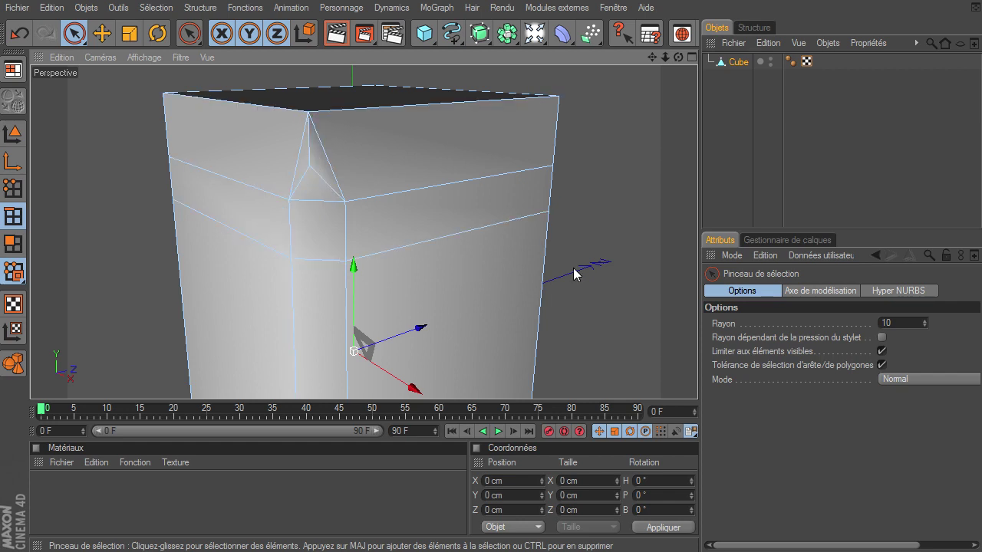
left_click_drag(678, 56, 311, 159)
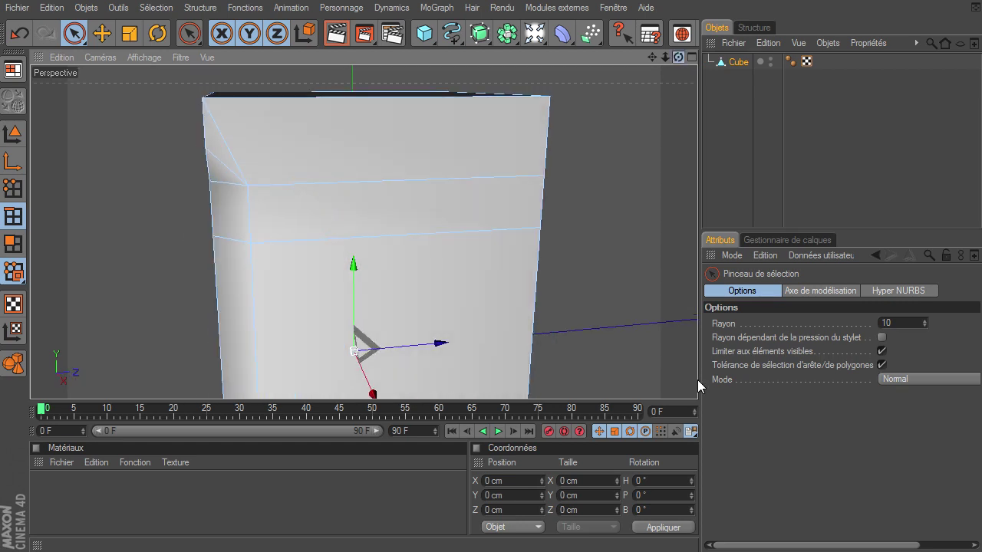
key("k")
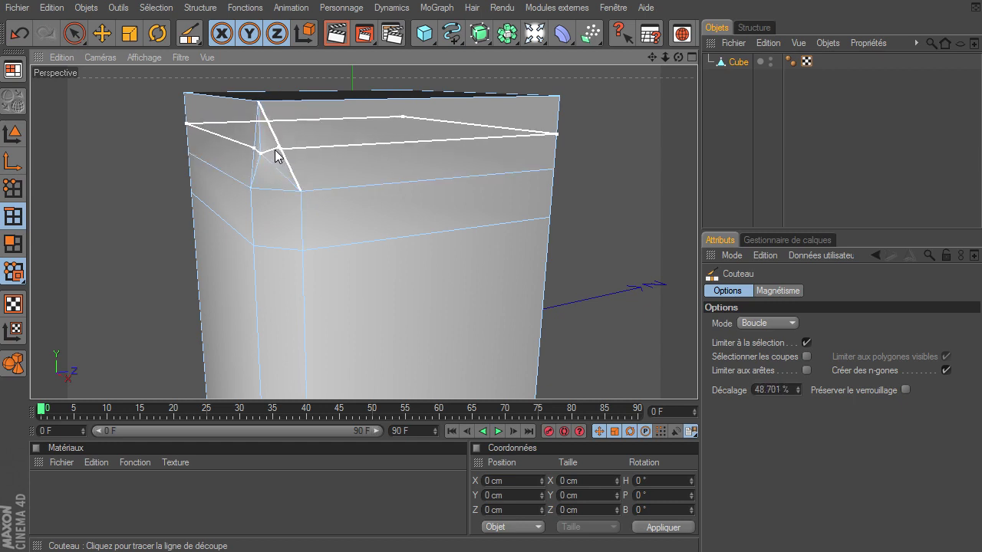
Set the knife to Plan mode with the X-Z cutting plane
left_click(766, 317)
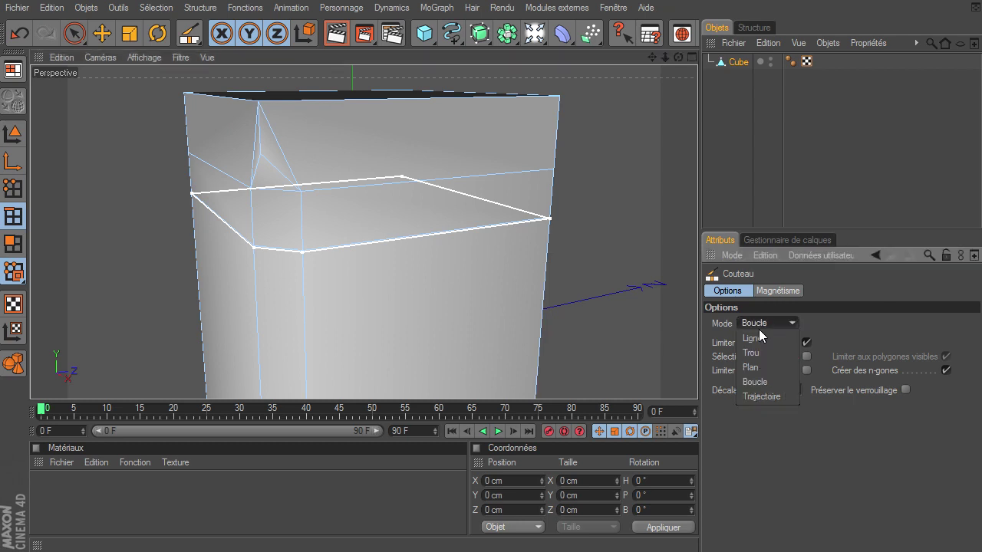
left_click(751, 368)
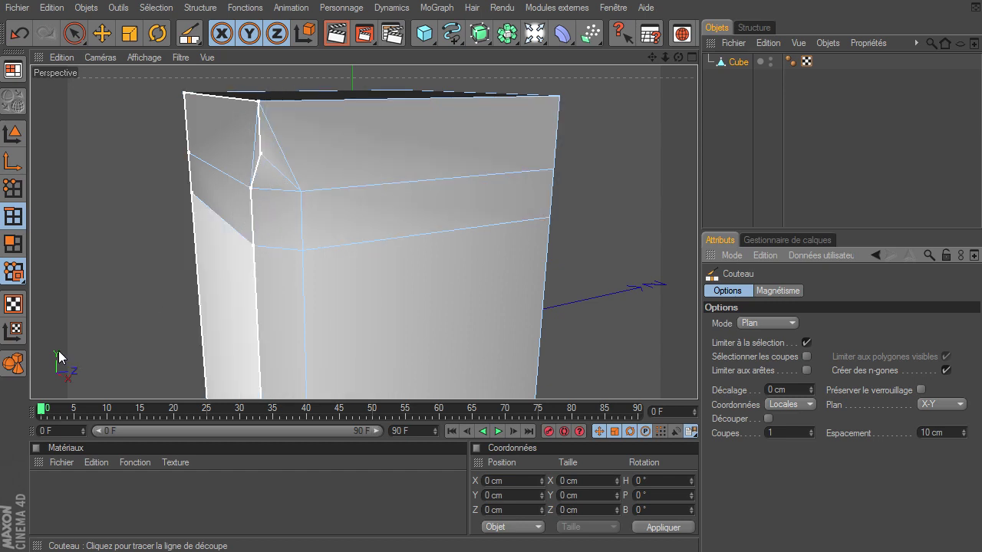
left_click(401, 353)
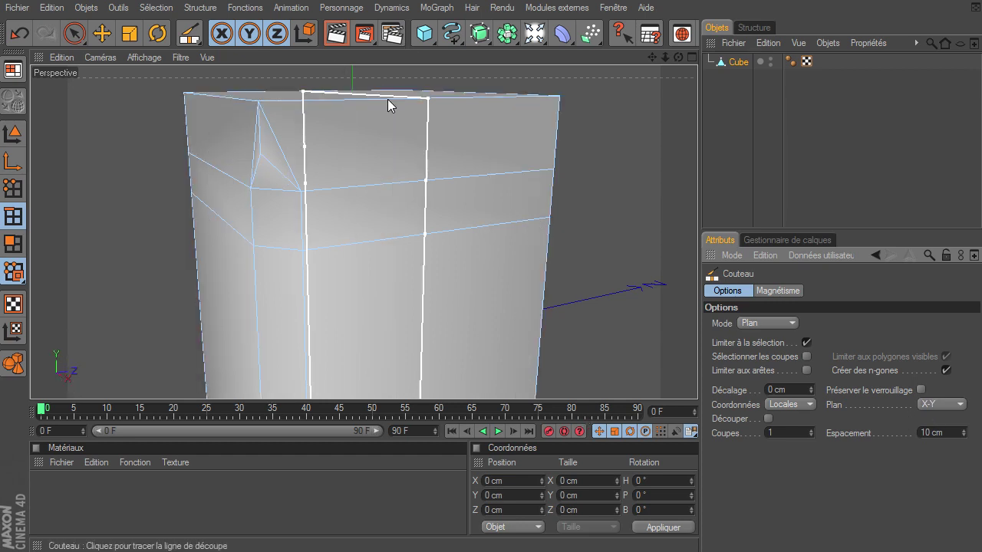
left_click(941, 399)
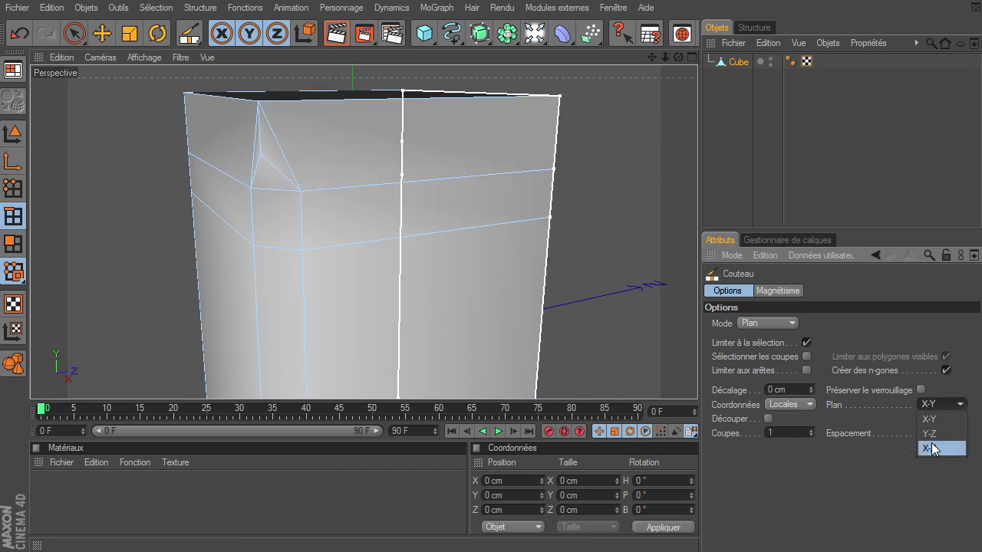
left_click(929, 433)
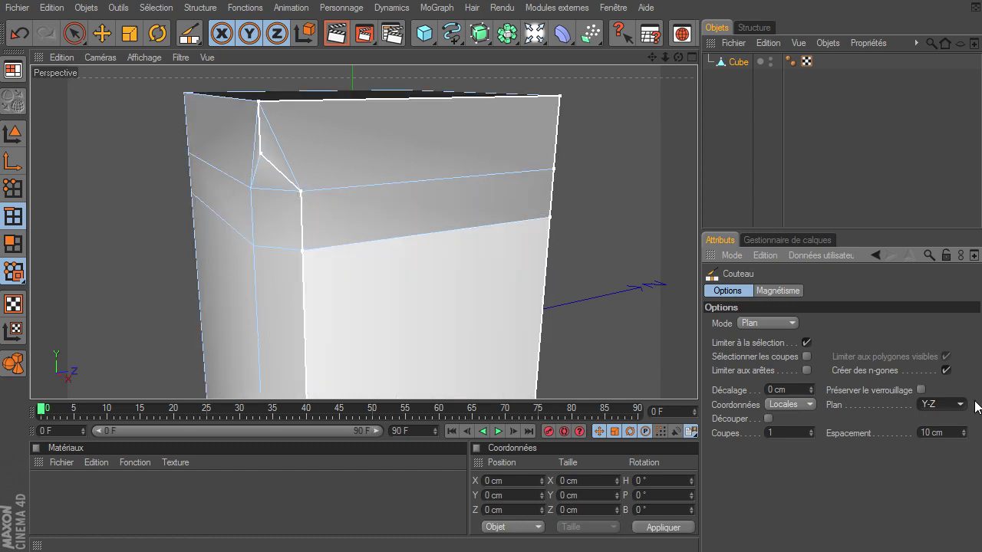
left_click(950, 407)
left_click(934, 447)
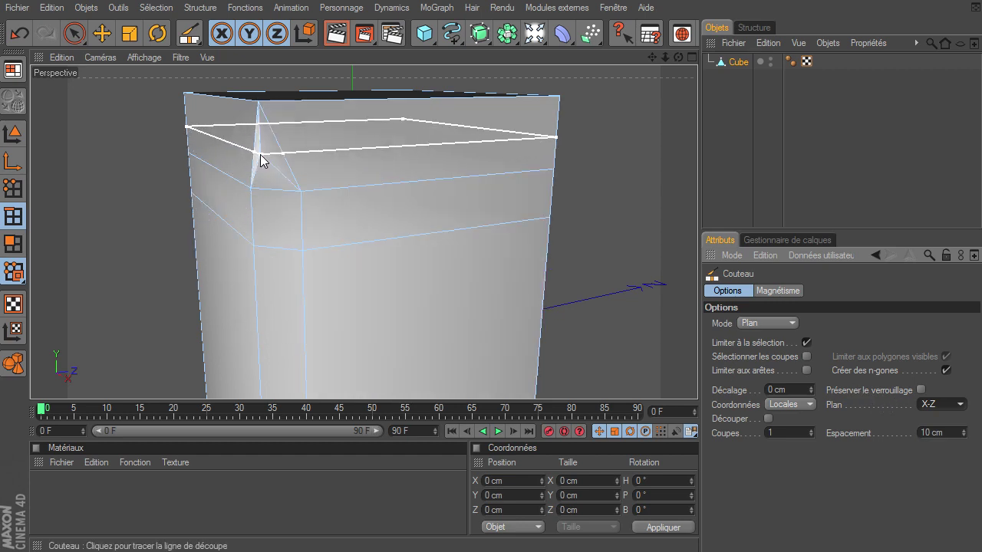
Cut horizontal X-Z loops through the bevel's tip and near the post's bottom
mouse_move(666, 57)
left_mouse_down()
mouse_move(706, 377)
mouse_move(614, 123)
left_mouse_up()
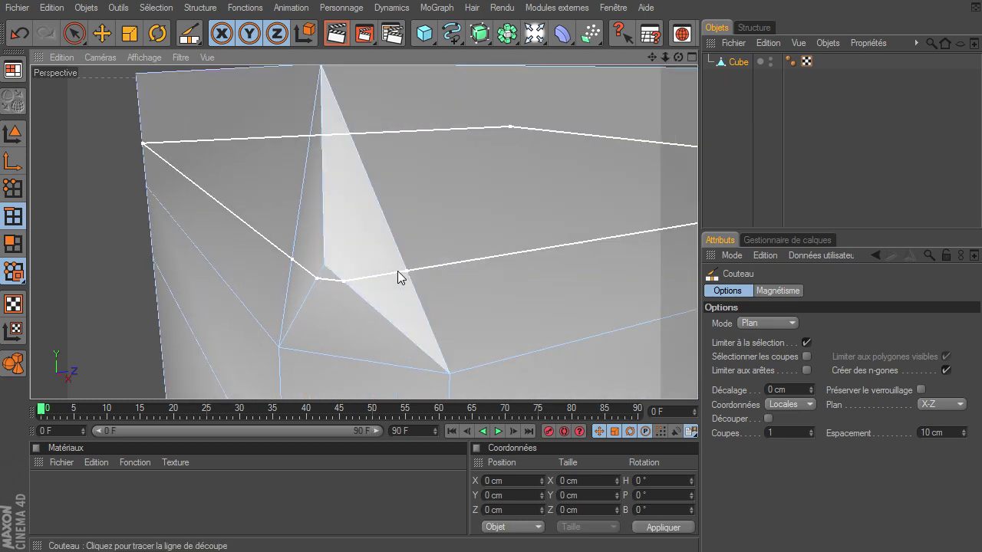
left_click(392, 249)
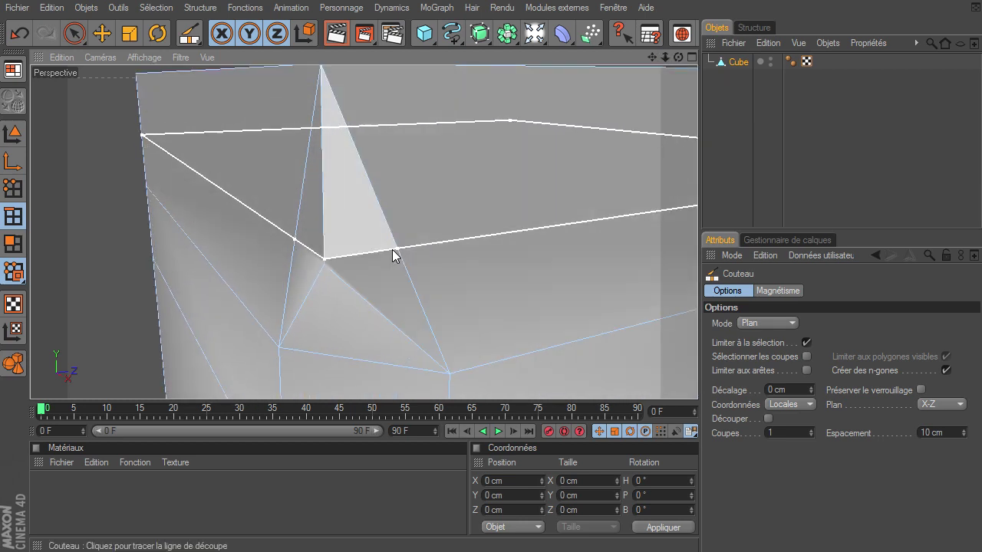
left_click_drag(663, 65, 698, 380)
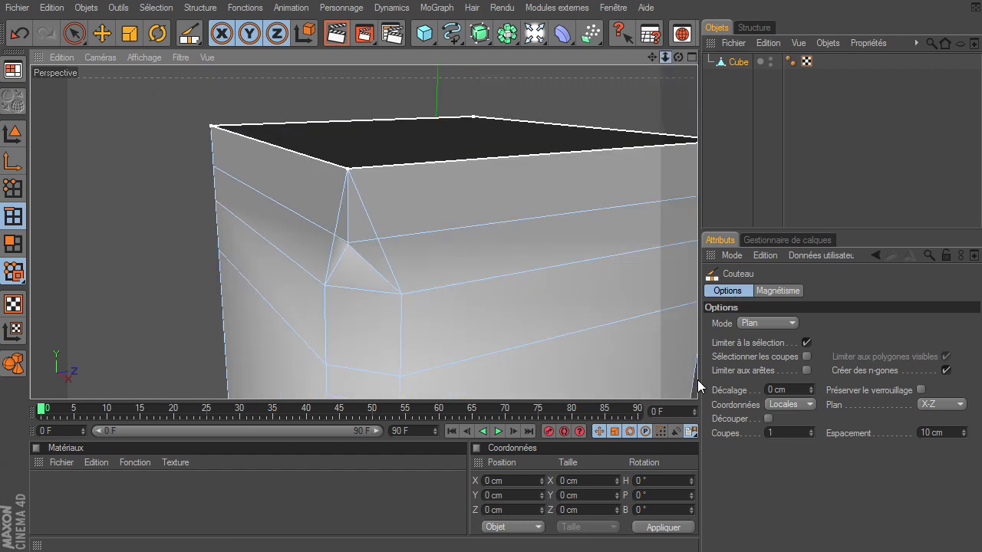
left_click_drag(661, 59, 698, 380)
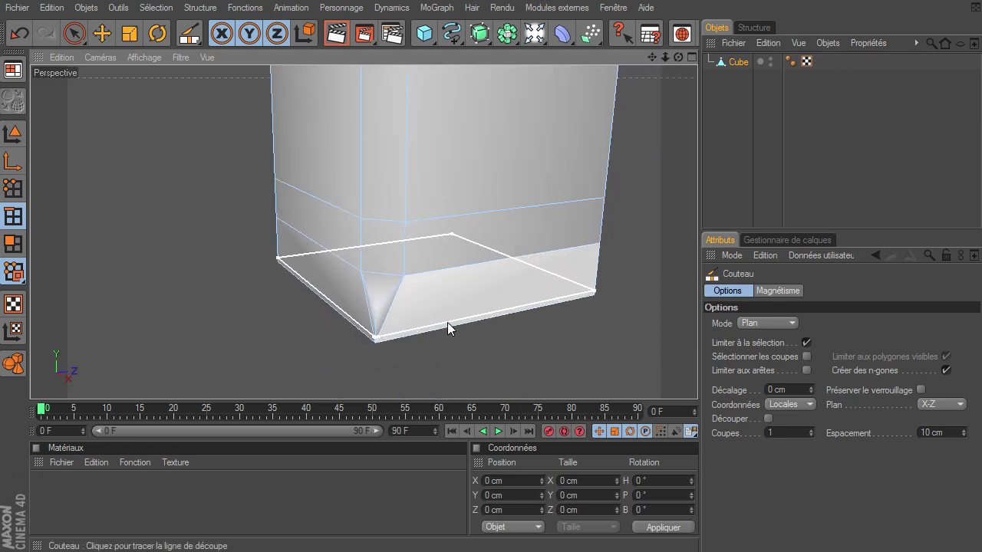
left_click(448, 321)
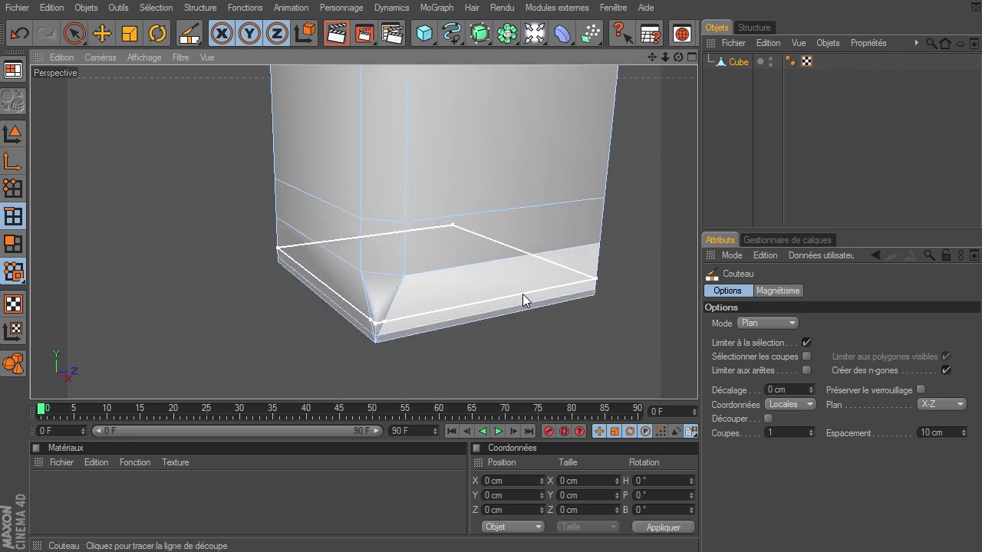
key("ctrl+z")
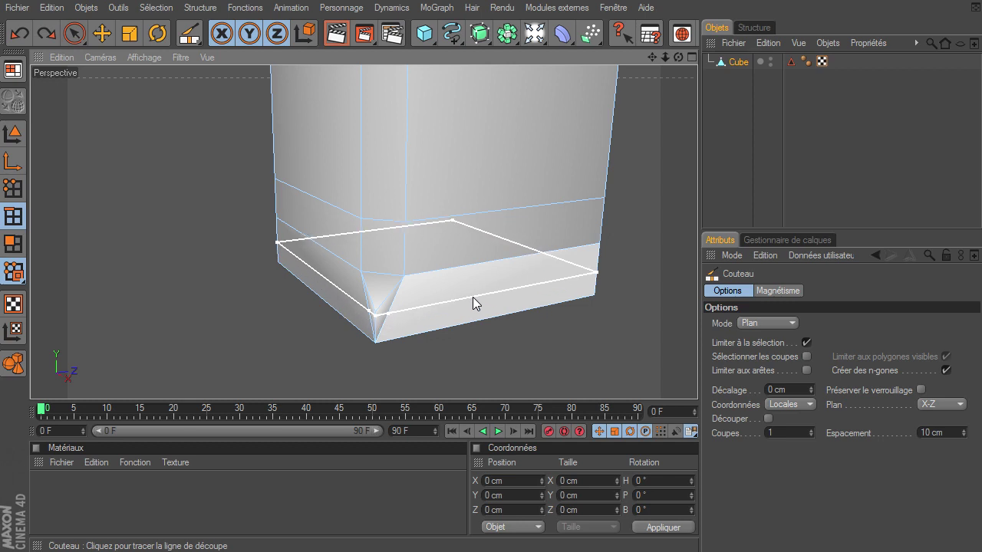
left_click(473, 296)
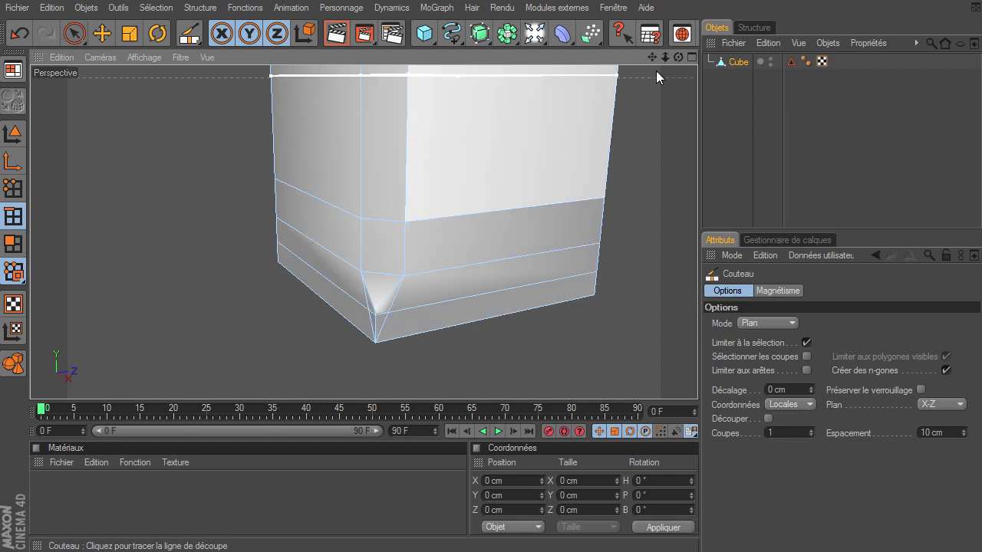
mouse_move(656, 57)
left_mouse_down()
mouse_move(663, 54)
mouse_move(354, 102)
left_mouse_up()
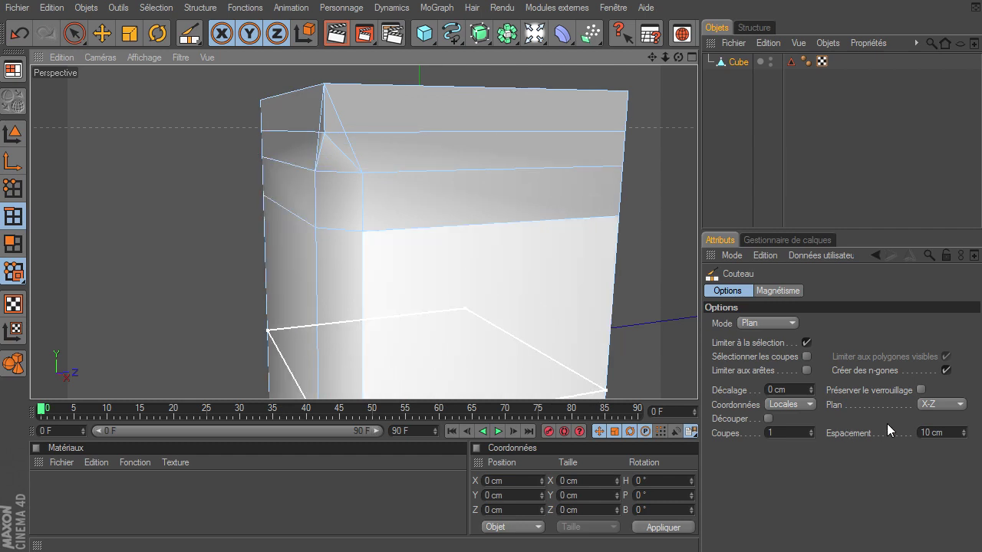
With the knife plane at X-Y, cut vertical edges on the front face beside the bevel
left_click(938, 404)
left_click(933, 420)
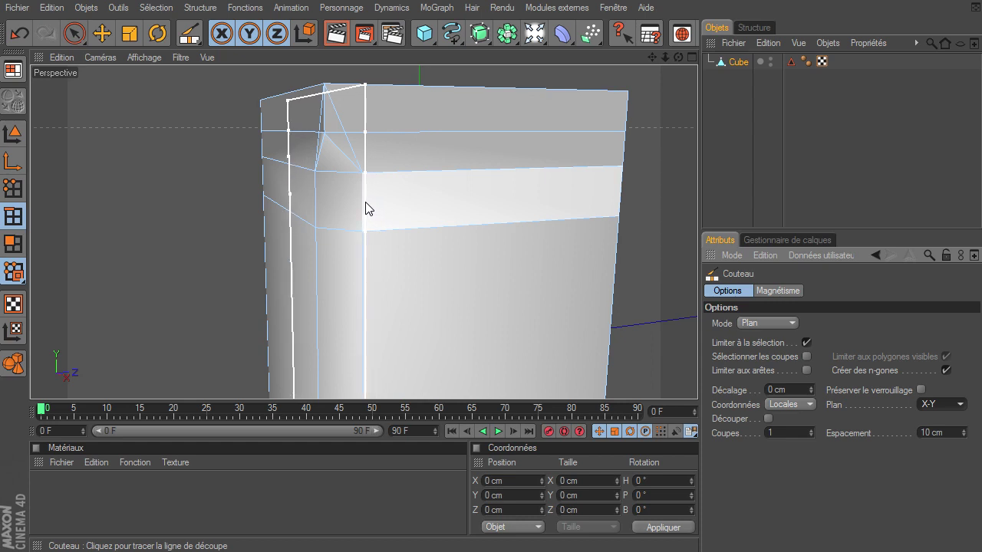
left_click(366, 204)
left_click(320, 204)
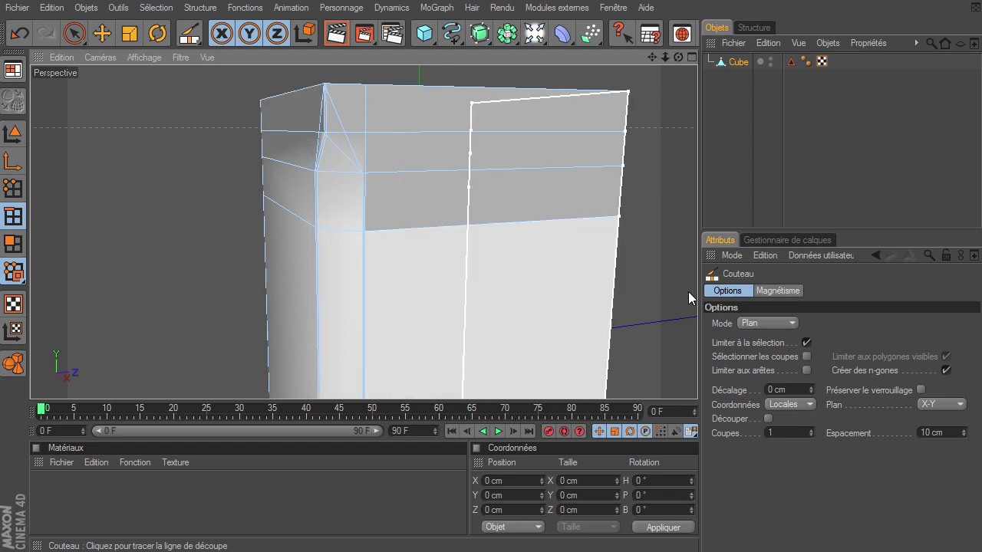
Switch the knife plane to Y-Z and cut a vertical edge on the side face
left_click(942, 406)
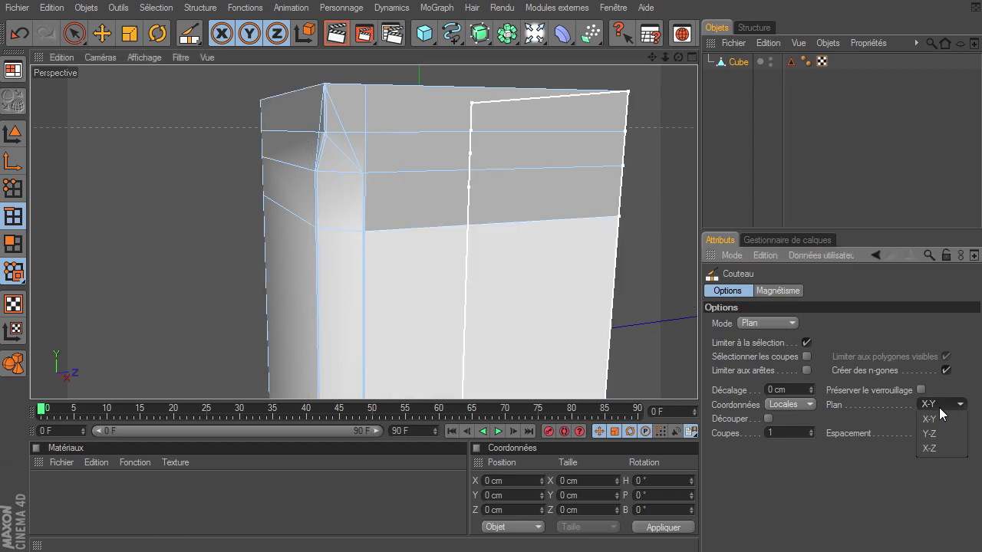
left_click(934, 435)
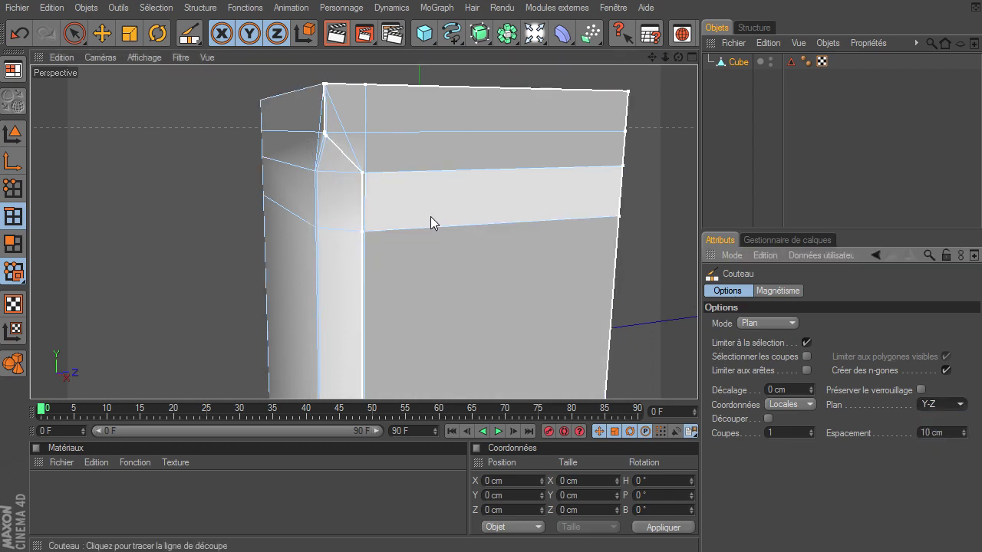
left_click_drag(679, 57, 558, 125)
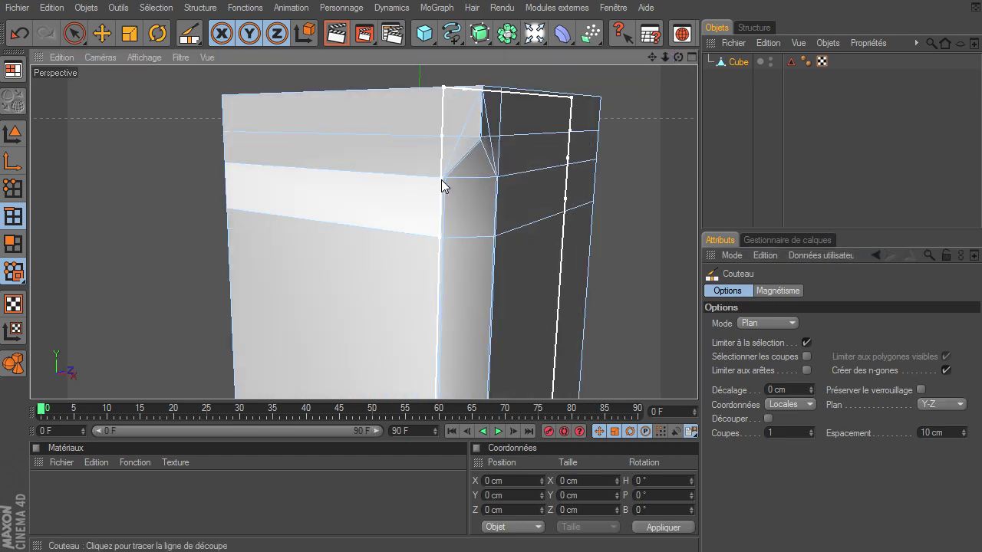
left_click(440, 180)
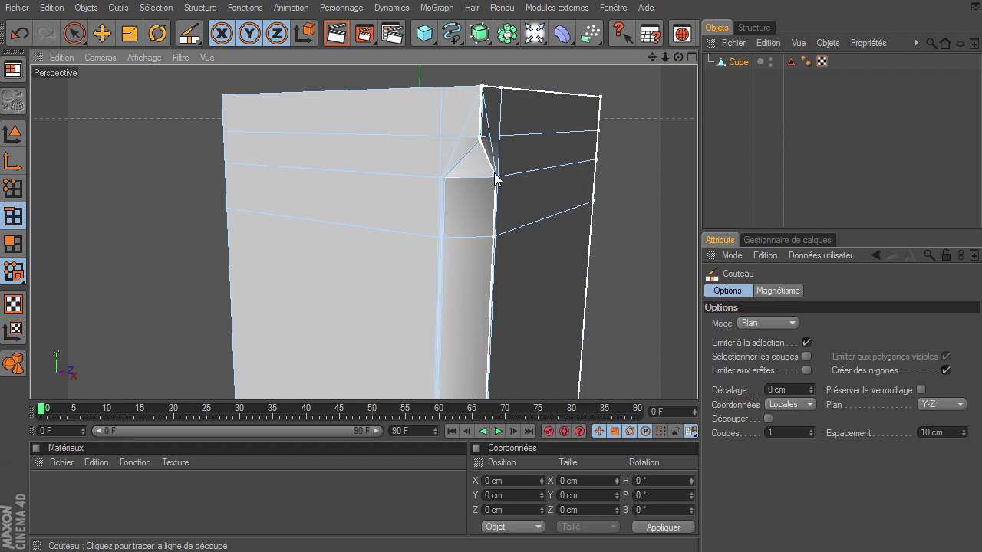
key("space")
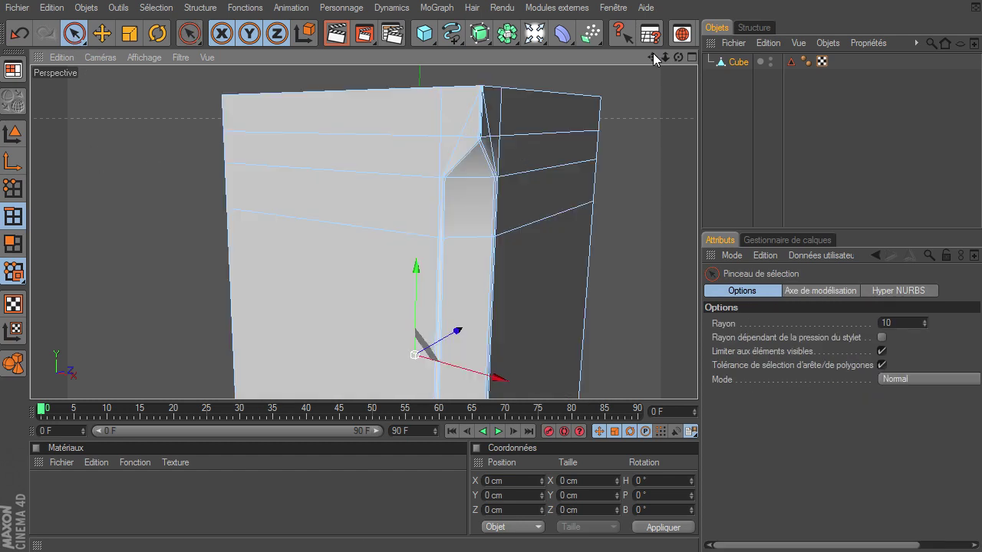
Nest the Cube under a new Hyper NURBS to round the post, then bring up Larks_tongue.JPG
mouse_move(652, 54)
left_mouse_down()
mouse_move(673, 58)
mouse_move(698, 380)
left_mouse_up()
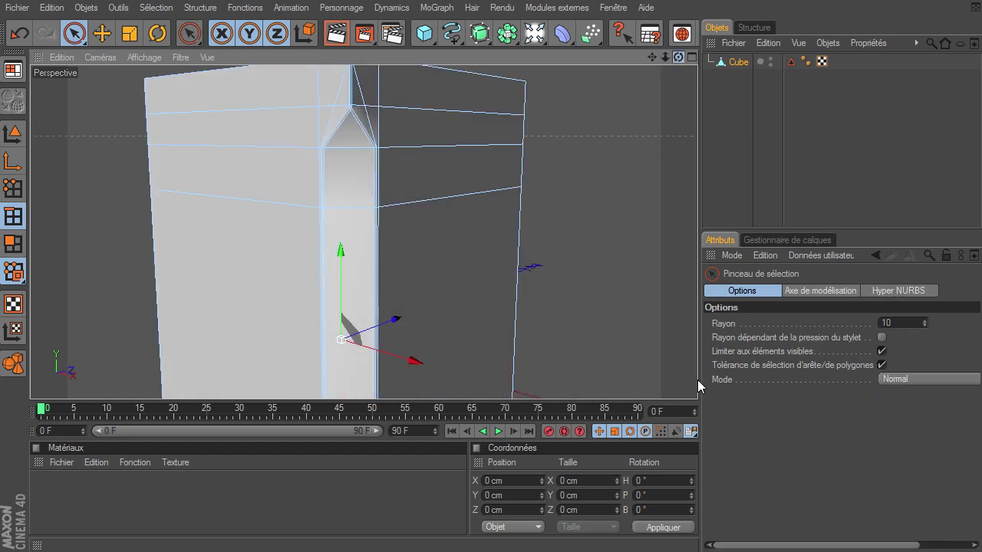
left_click_drag(652, 58, 697, 380)
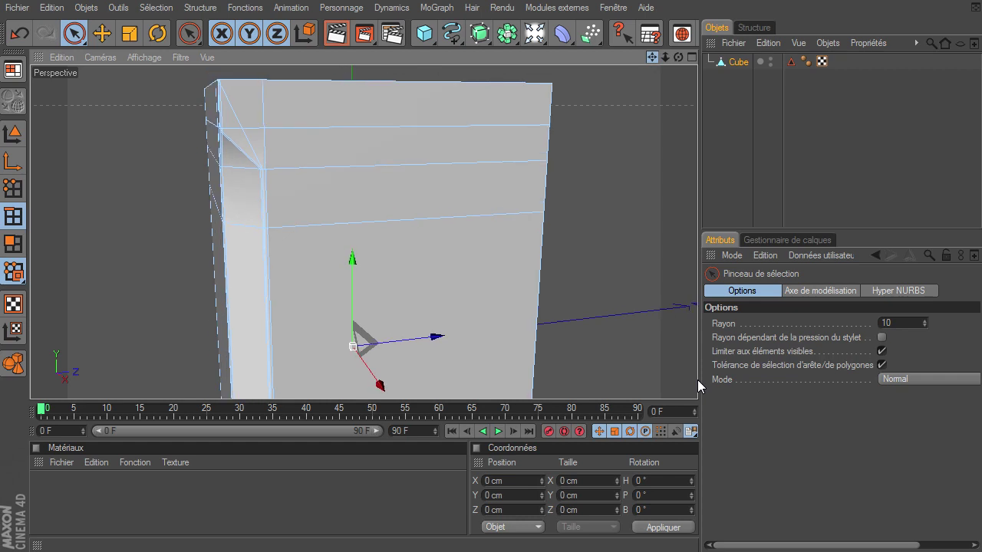
left_click(479, 33)
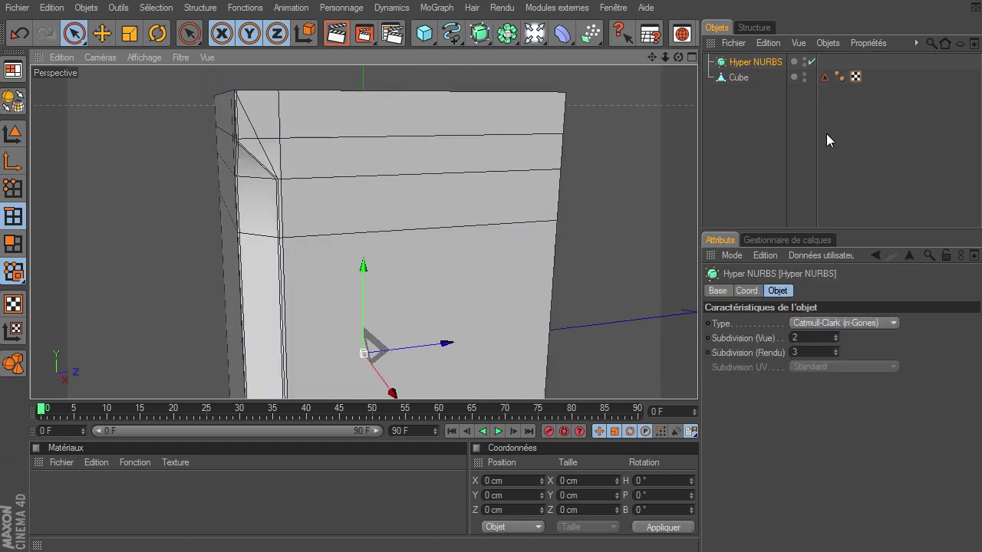
left_click_drag(734, 80, 758, 61)
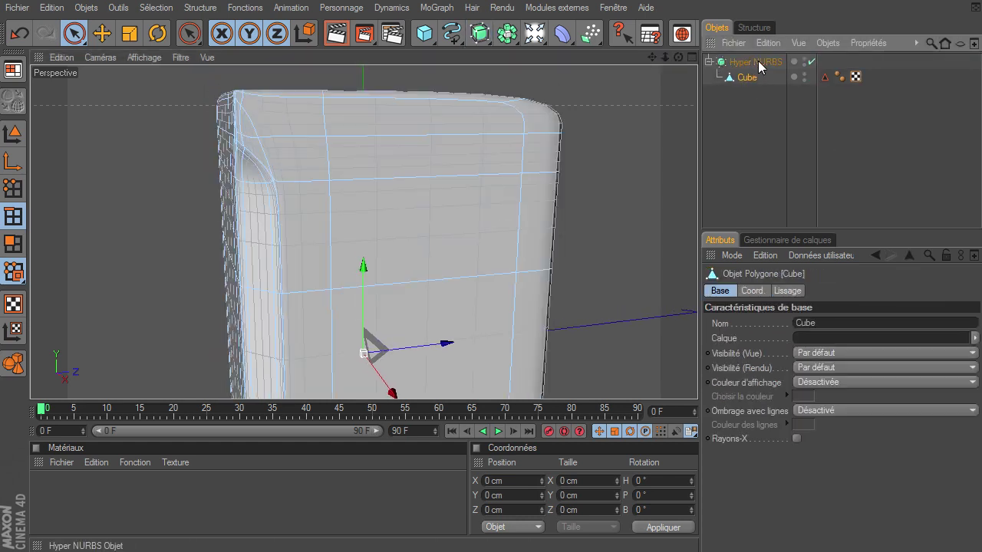
left_click(751, 124)
left_click_drag(680, 56, 697, 380)
key("alt+Tab")
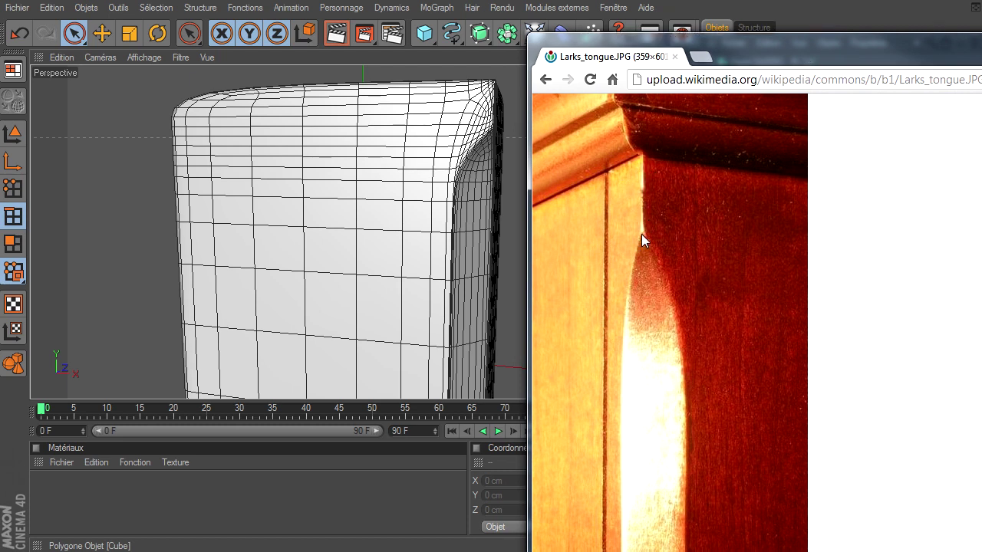
Dismiss the reference photo and render the smoothed post corner from its other side
left_click(869, 47)
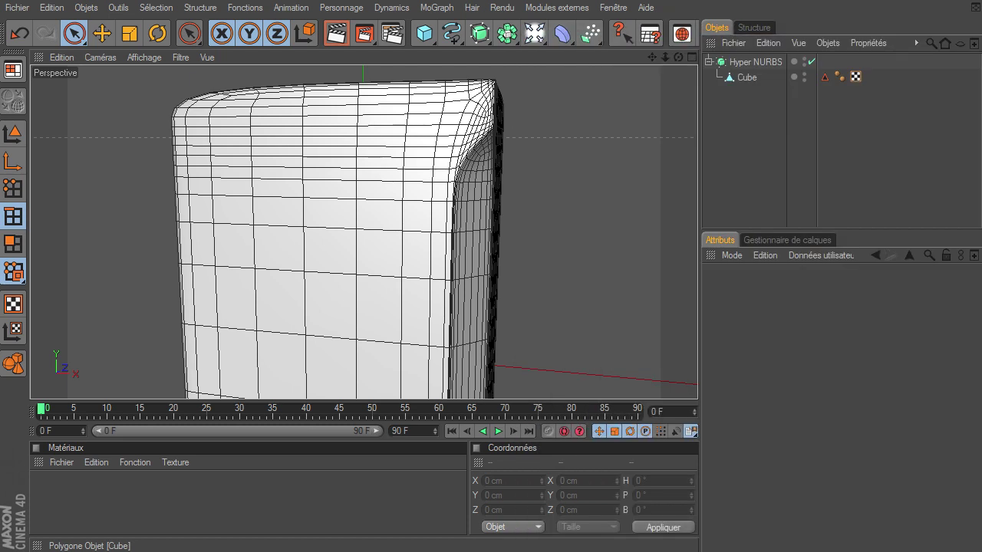
left_click_drag(674, 56, 697, 380)
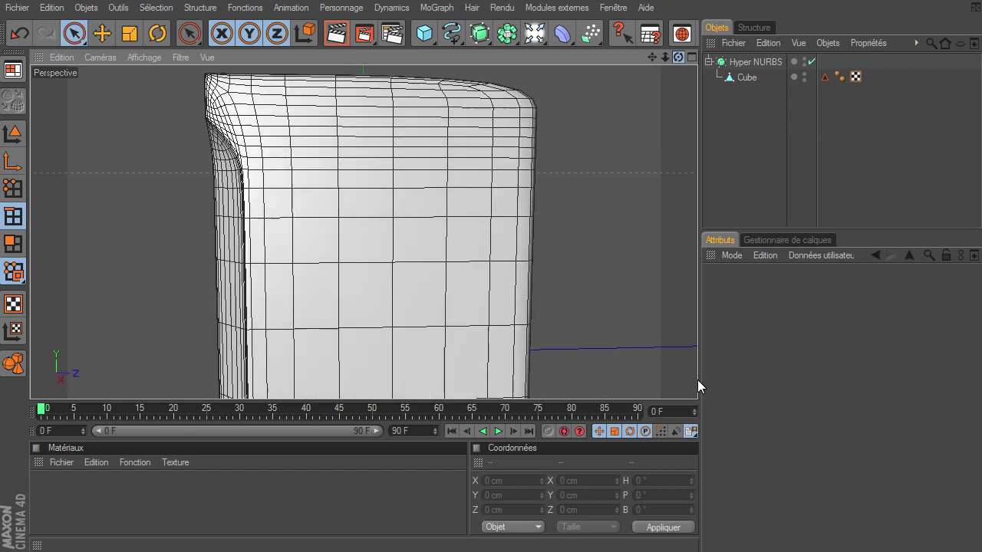
left_click(336, 33)
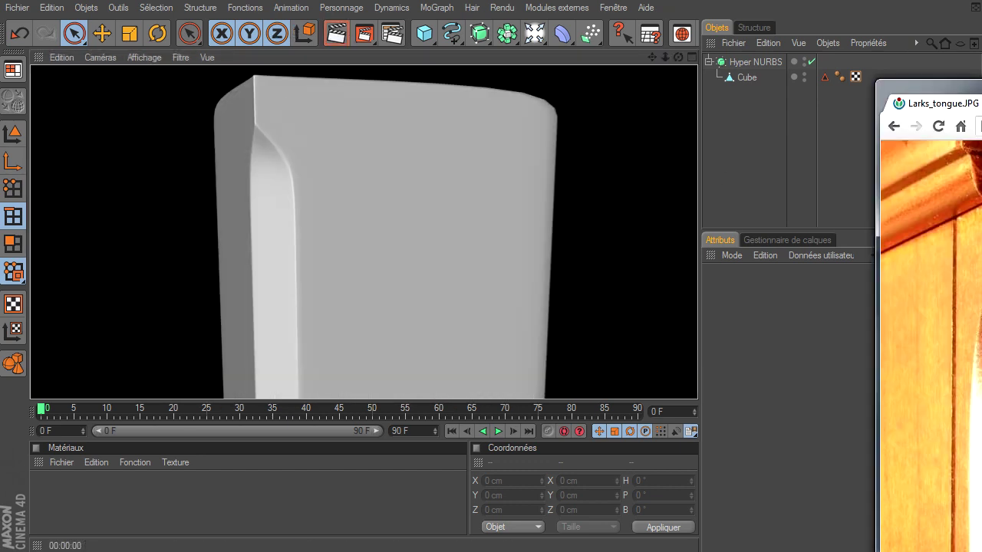
Compare the render with the Larks_tongue.JPG photo, then return to Cinema 4D
left_click_drag(981, 46, 741, 42)
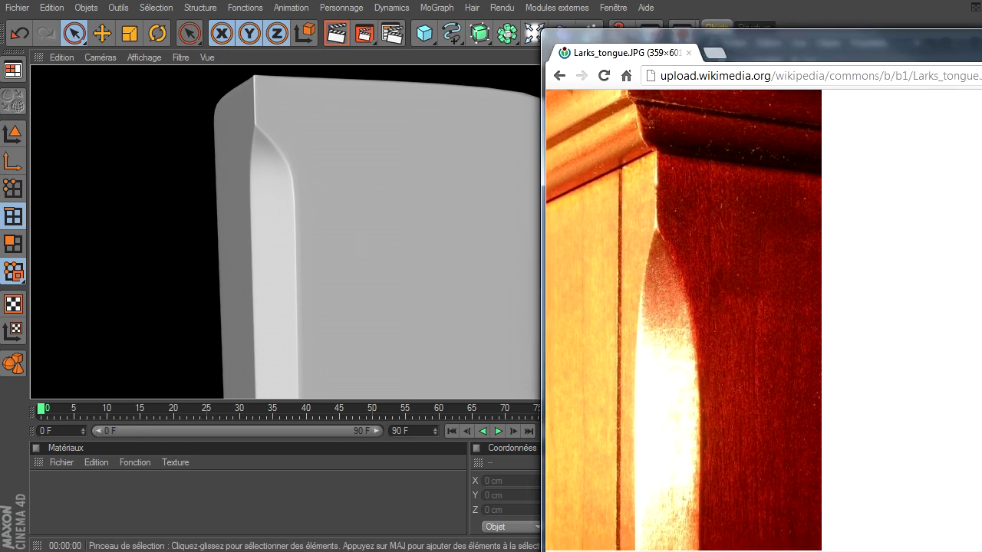
left_click(300, 480)
left_click(737, 76)
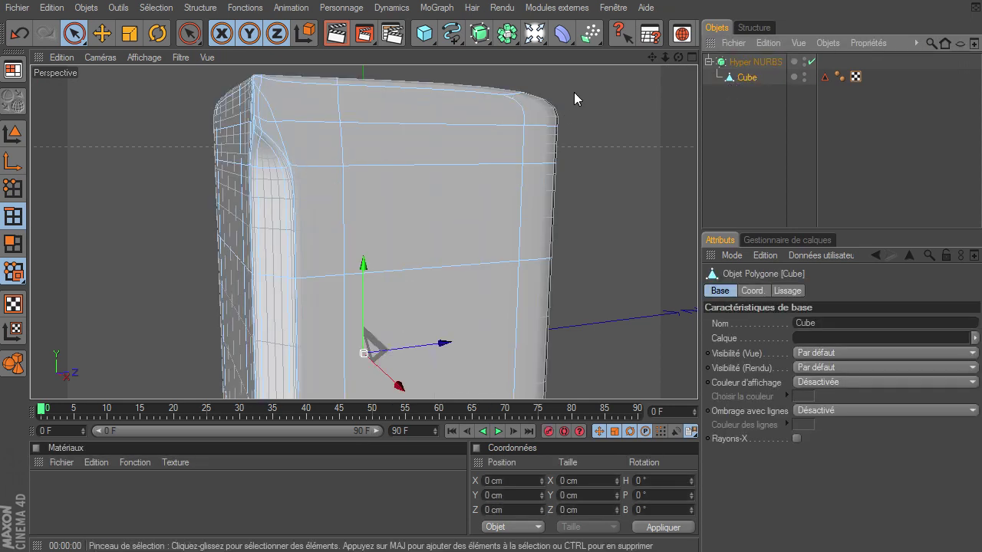
Face the chamfered corner from the front and render the final lark's tongue tip
left_click_drag(677, 55, 697, 380)
left_click(374, 40)
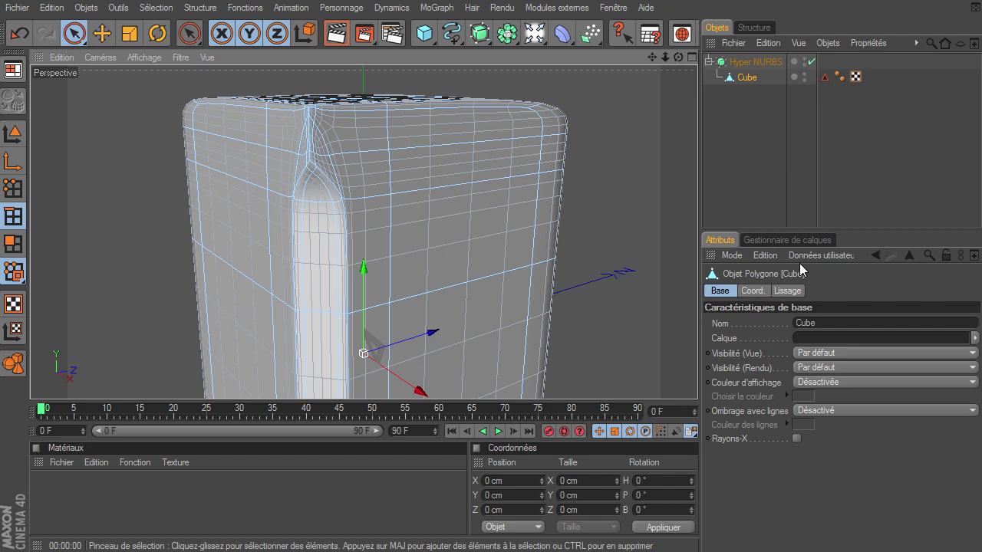
left_click(334, 35)
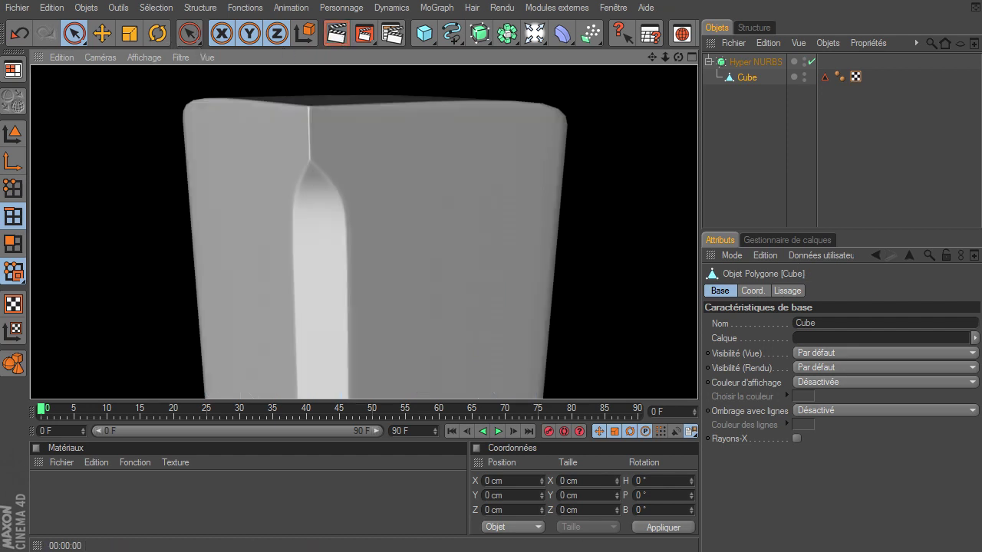